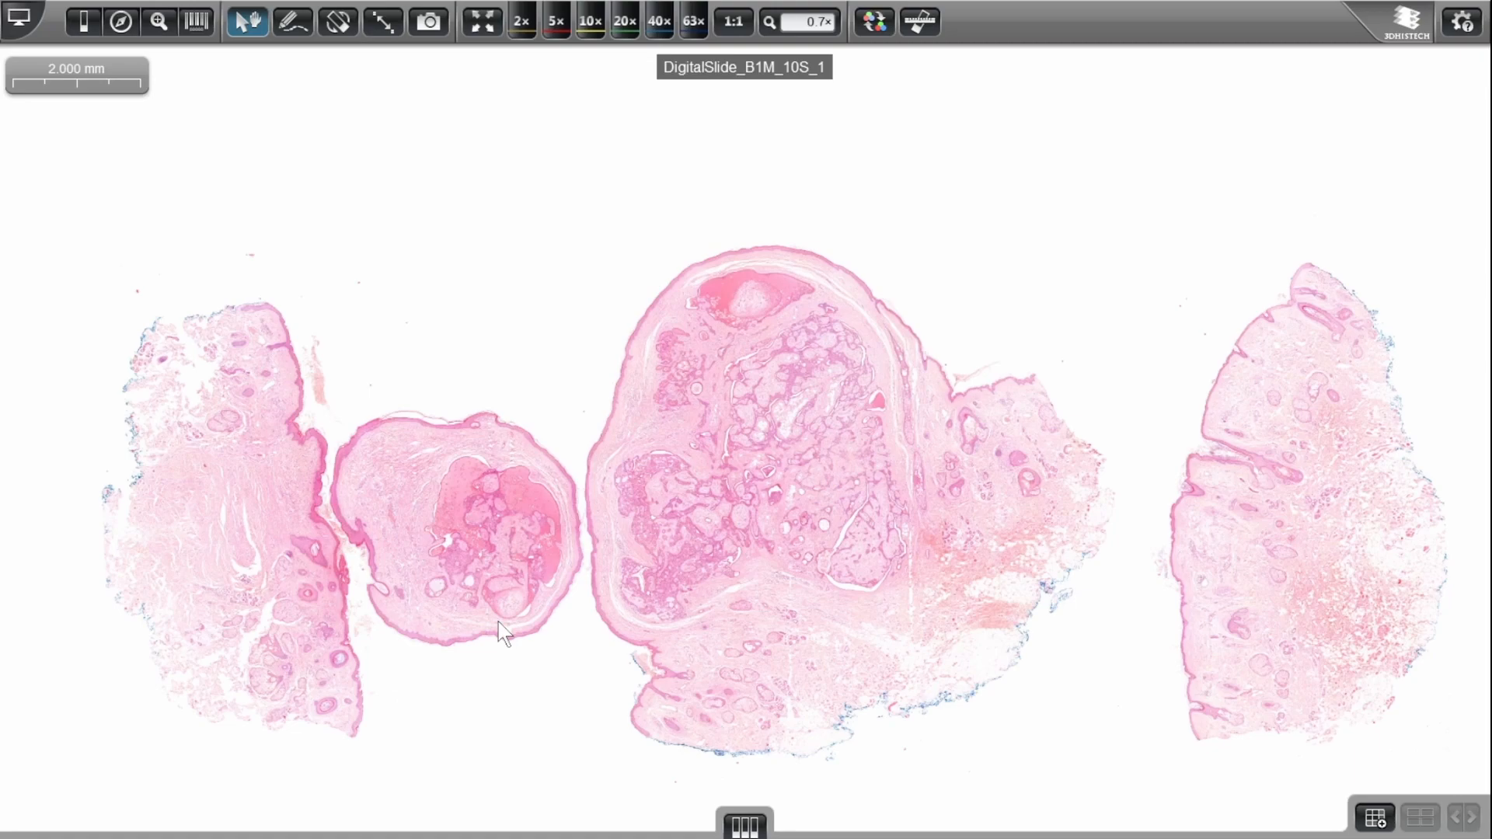
Step: Look over the tissue sections by moving the slide in all four directions and zooming out slightly
key(Up)
key(Down)
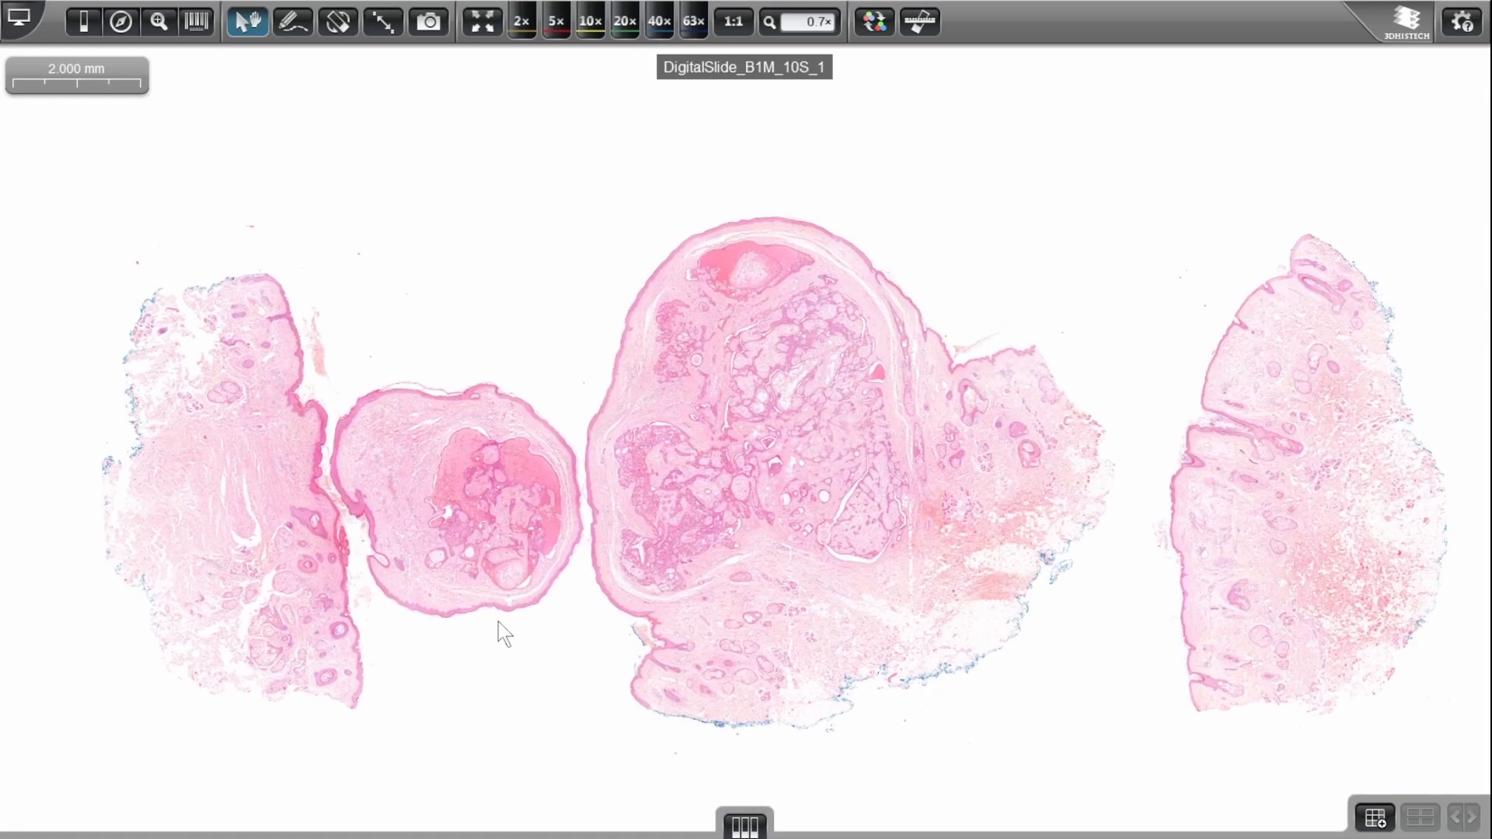
key(Left)
key(Right)
key(Down)
key(Up)
key(Down)
key(Left)
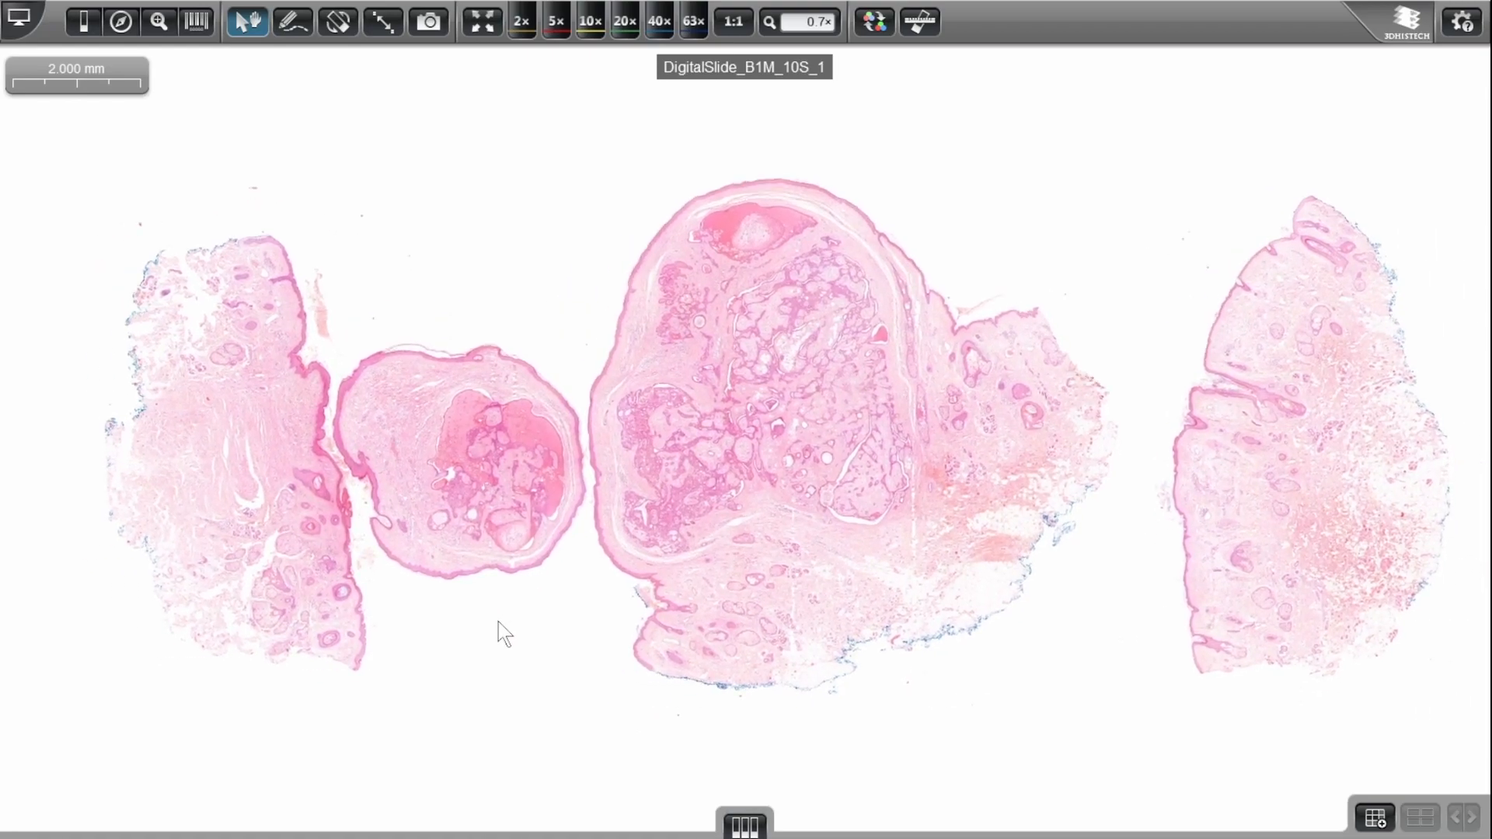
key(Down)
key(Left)
key(Right)
key(Down)
key(Up)
key(Up)
key(Up)
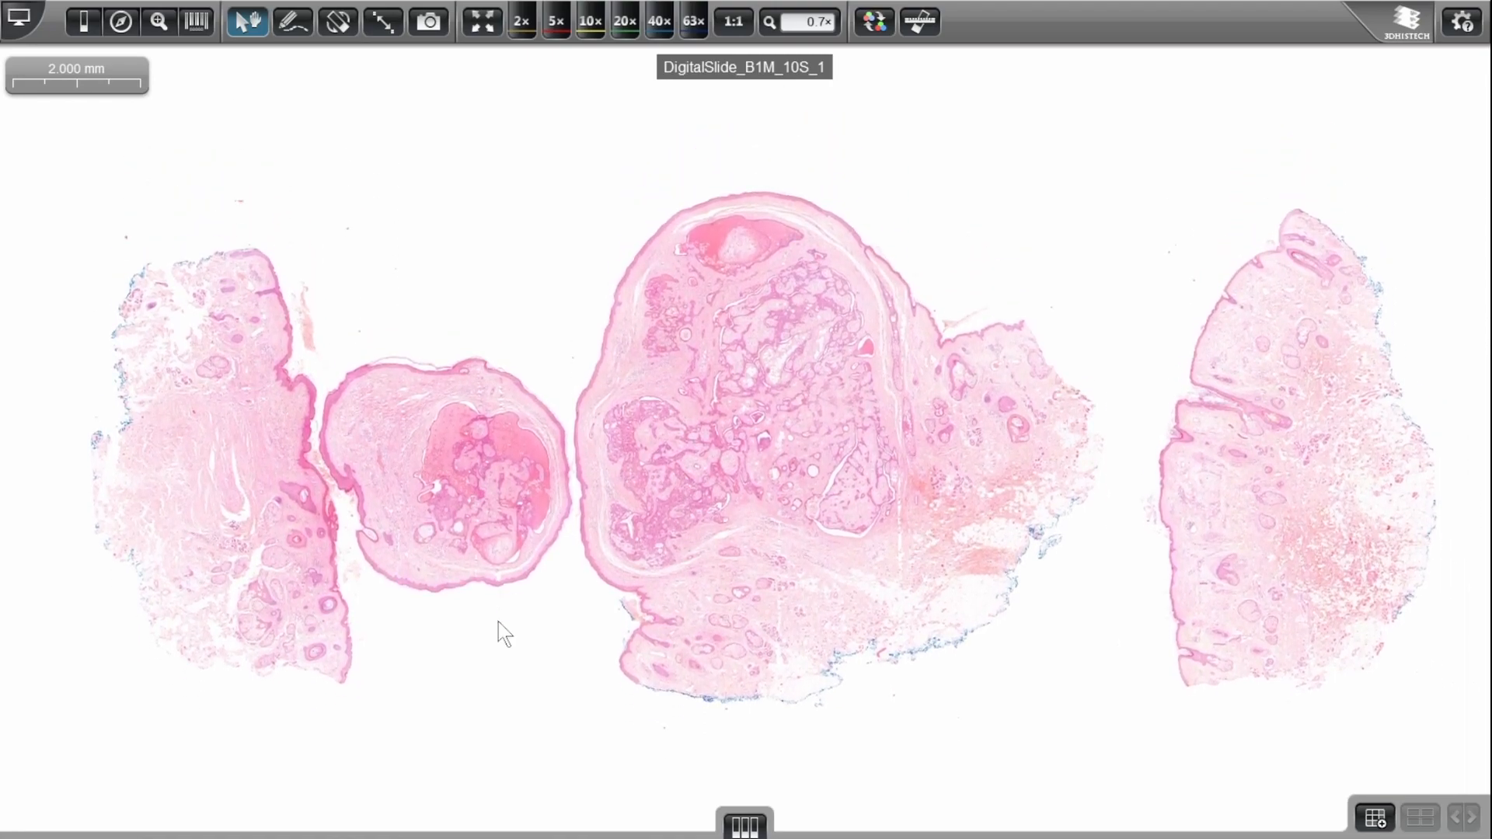
scroll(497, 621, down, 1)
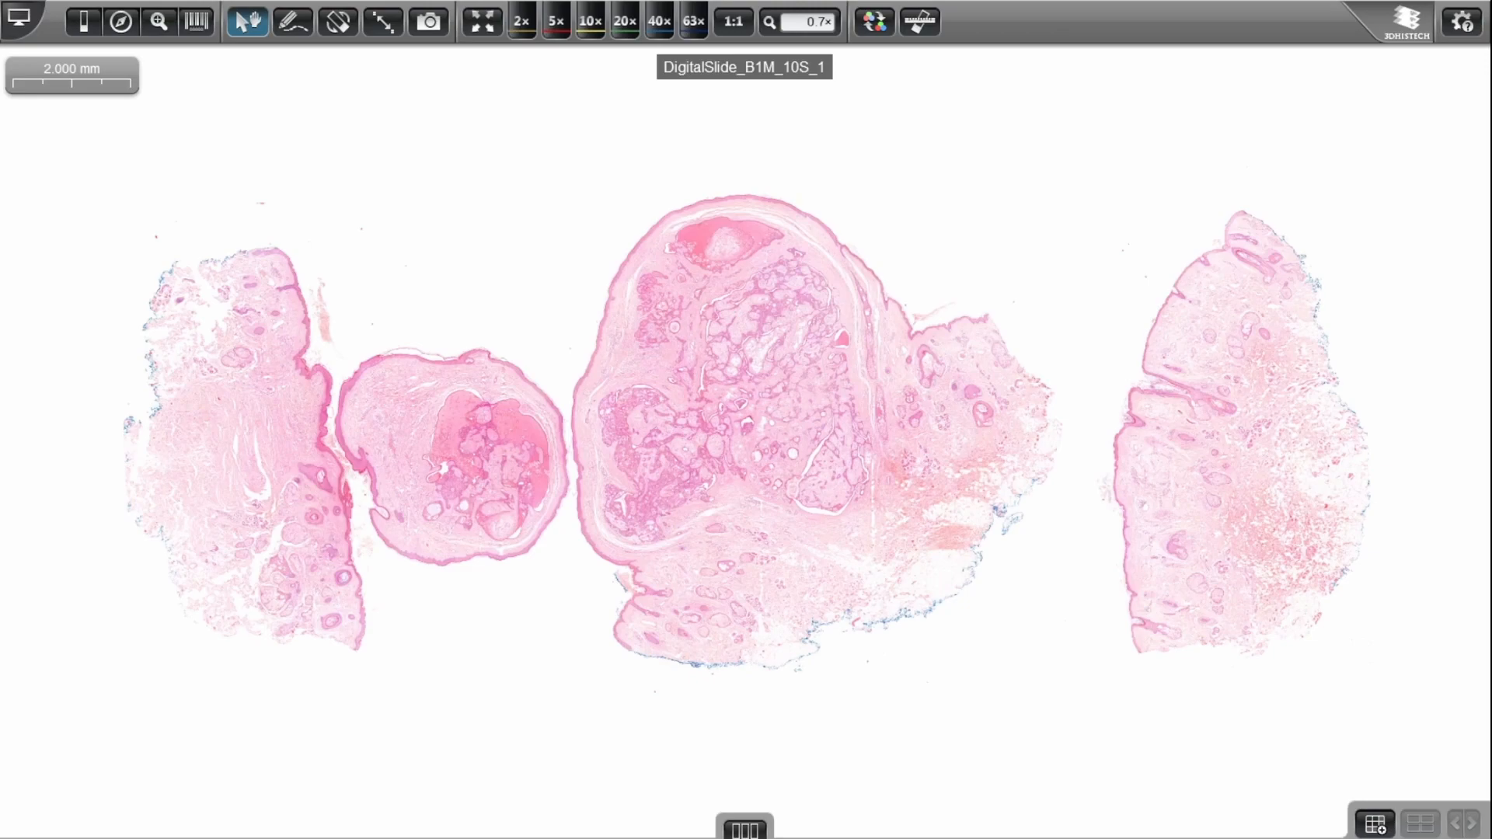
Step: Review the View & 3D Peek keyboard shortcuts and close the shortcut overview
click(1464, 32)
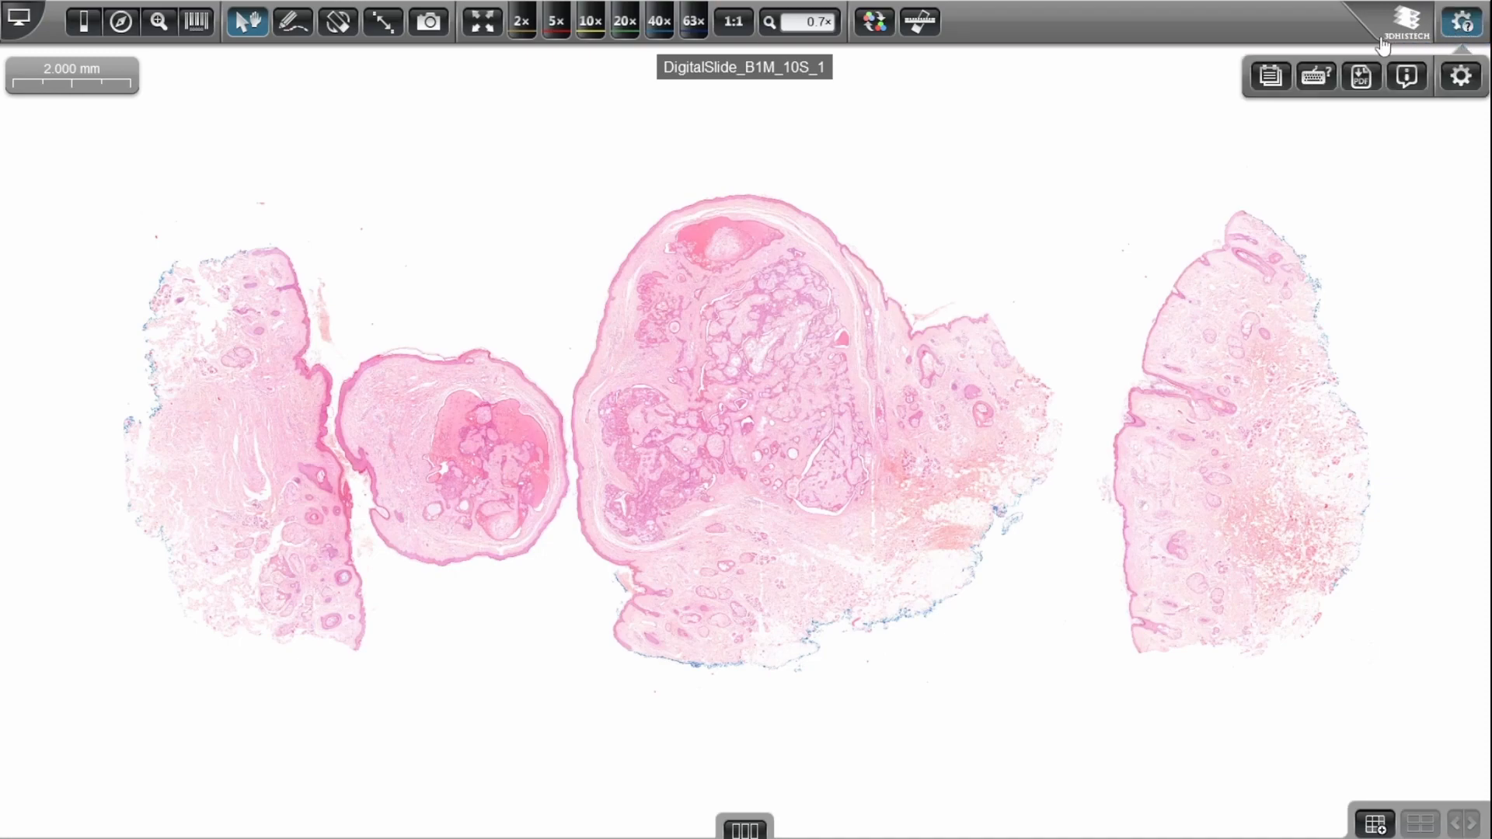
click(1317, 75)
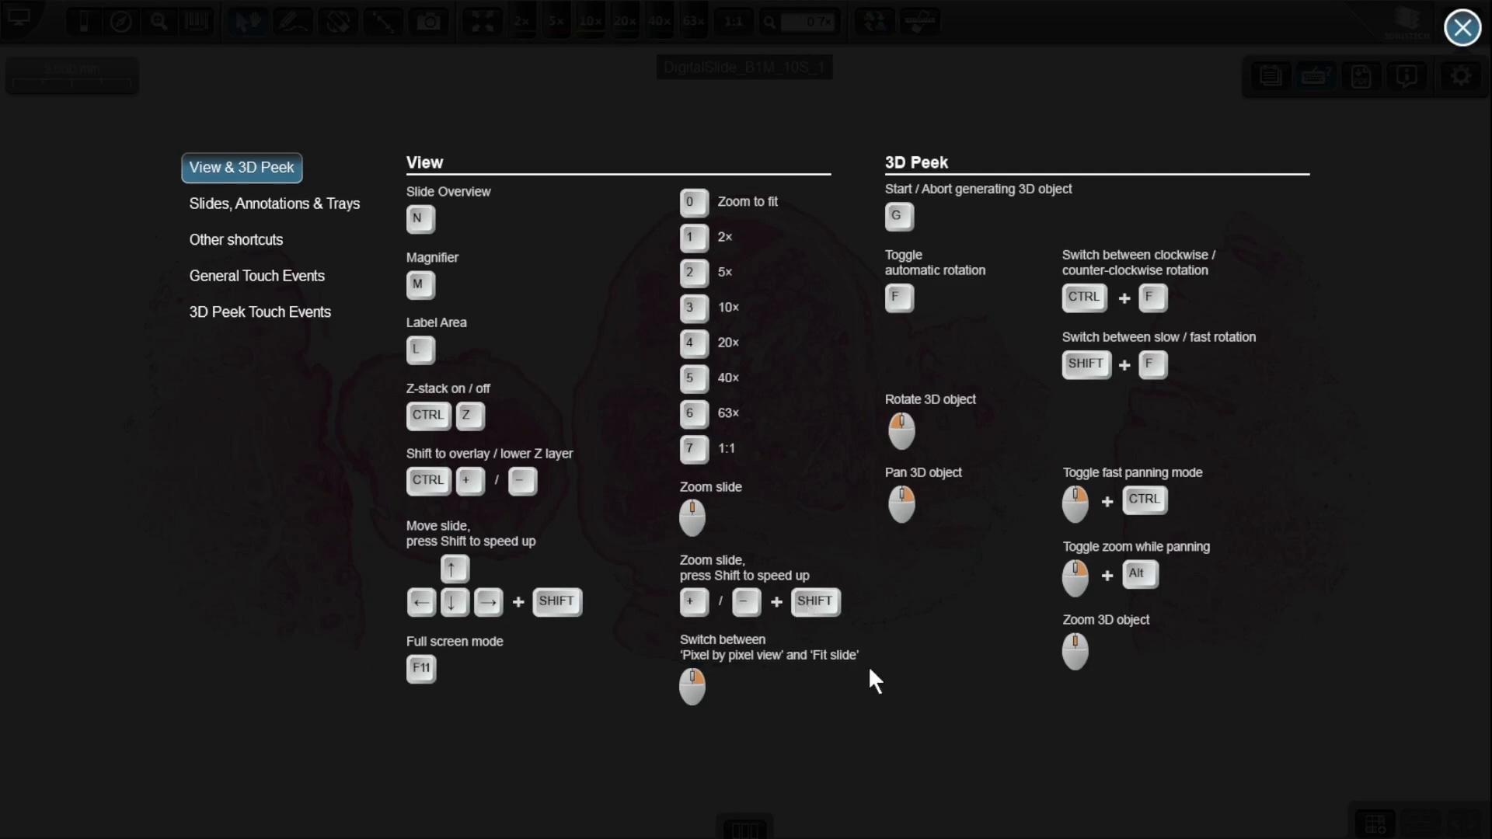
click(1463, 28)
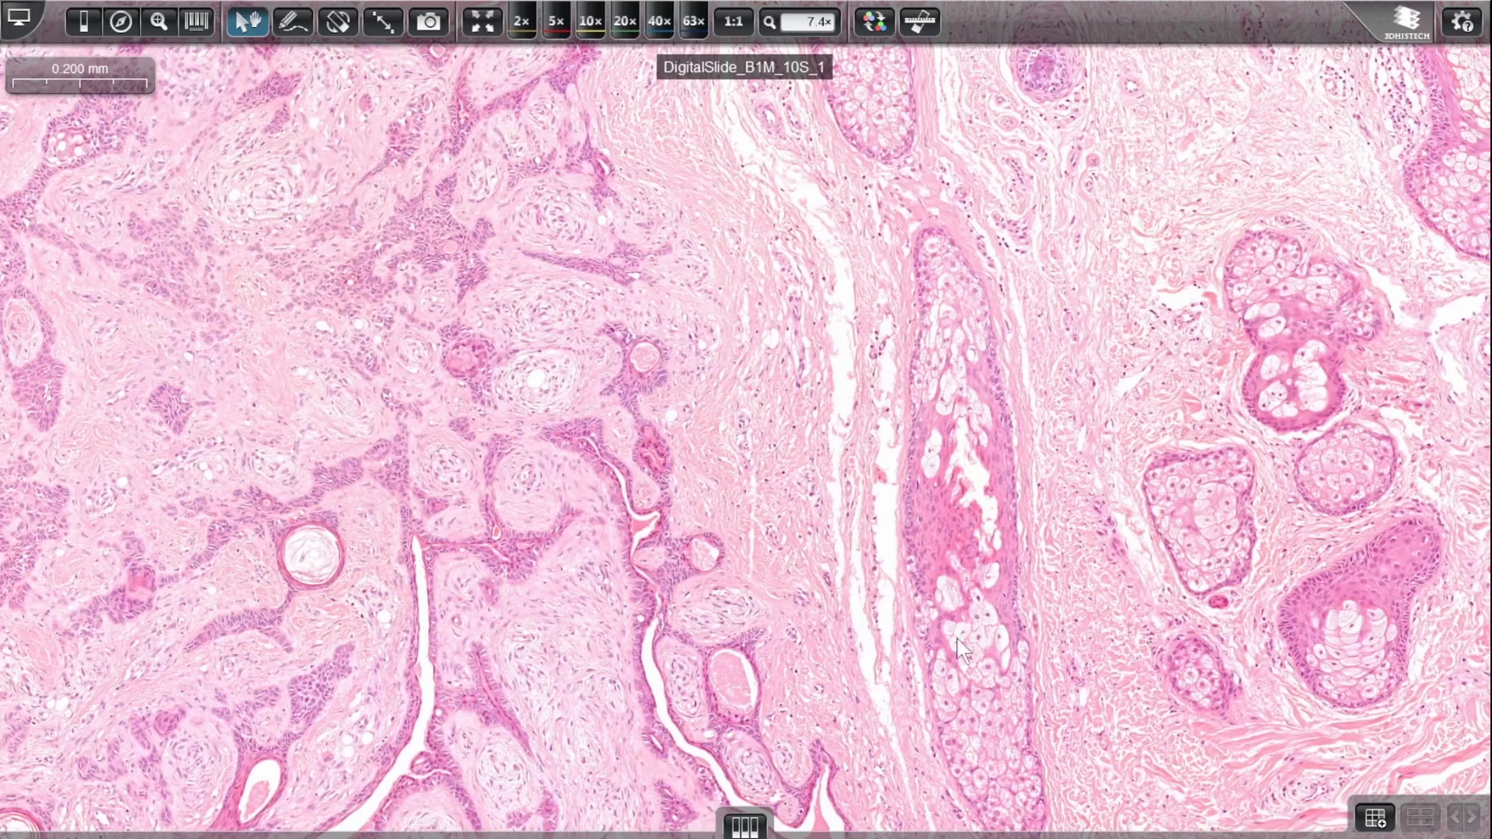
Step: Zoom out from the tissue detail and fit the whole slide to the view
scroll(810, 343, down, 6)
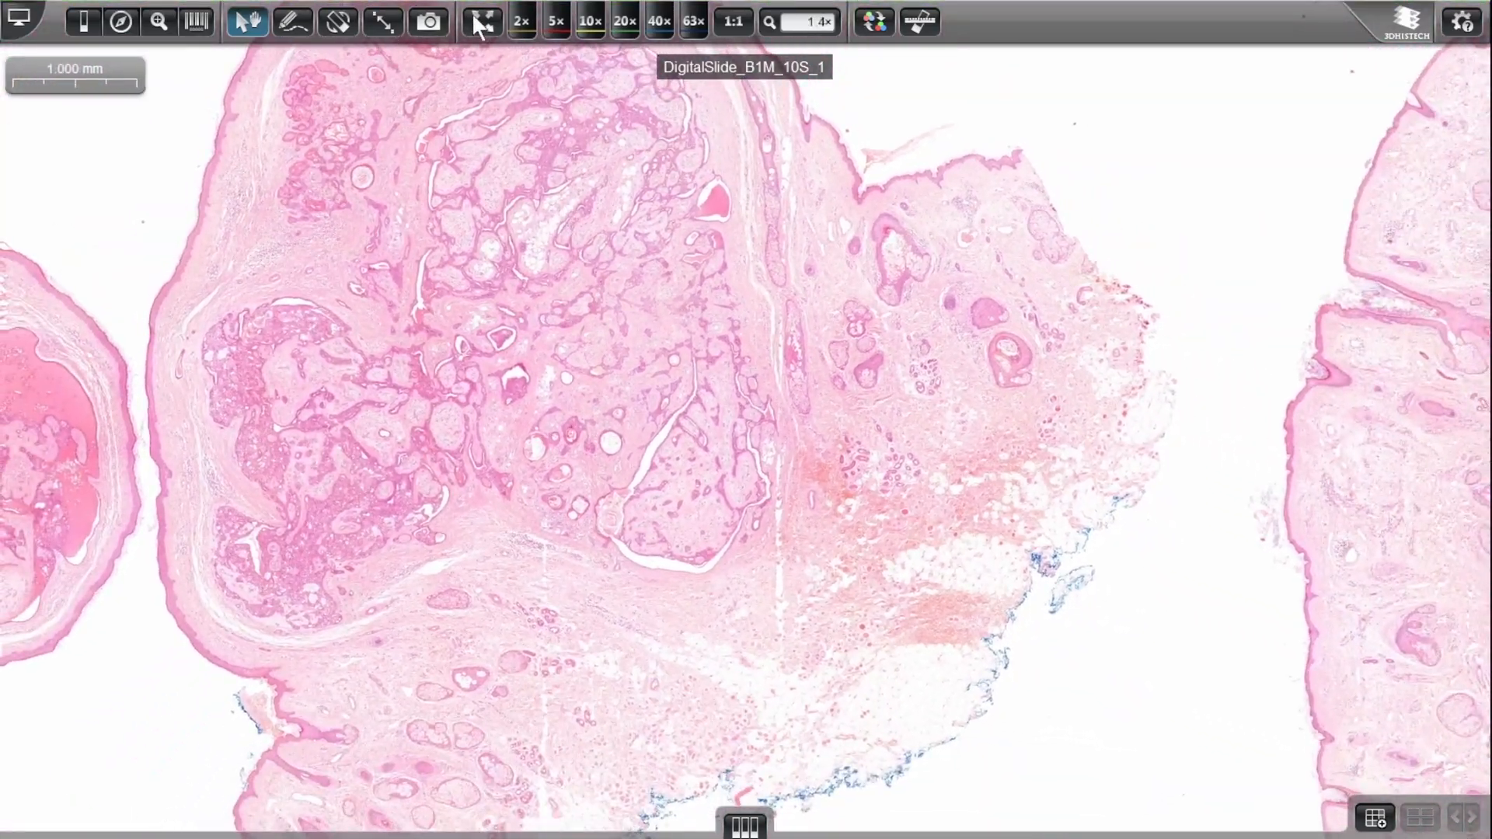
click(482, 21)
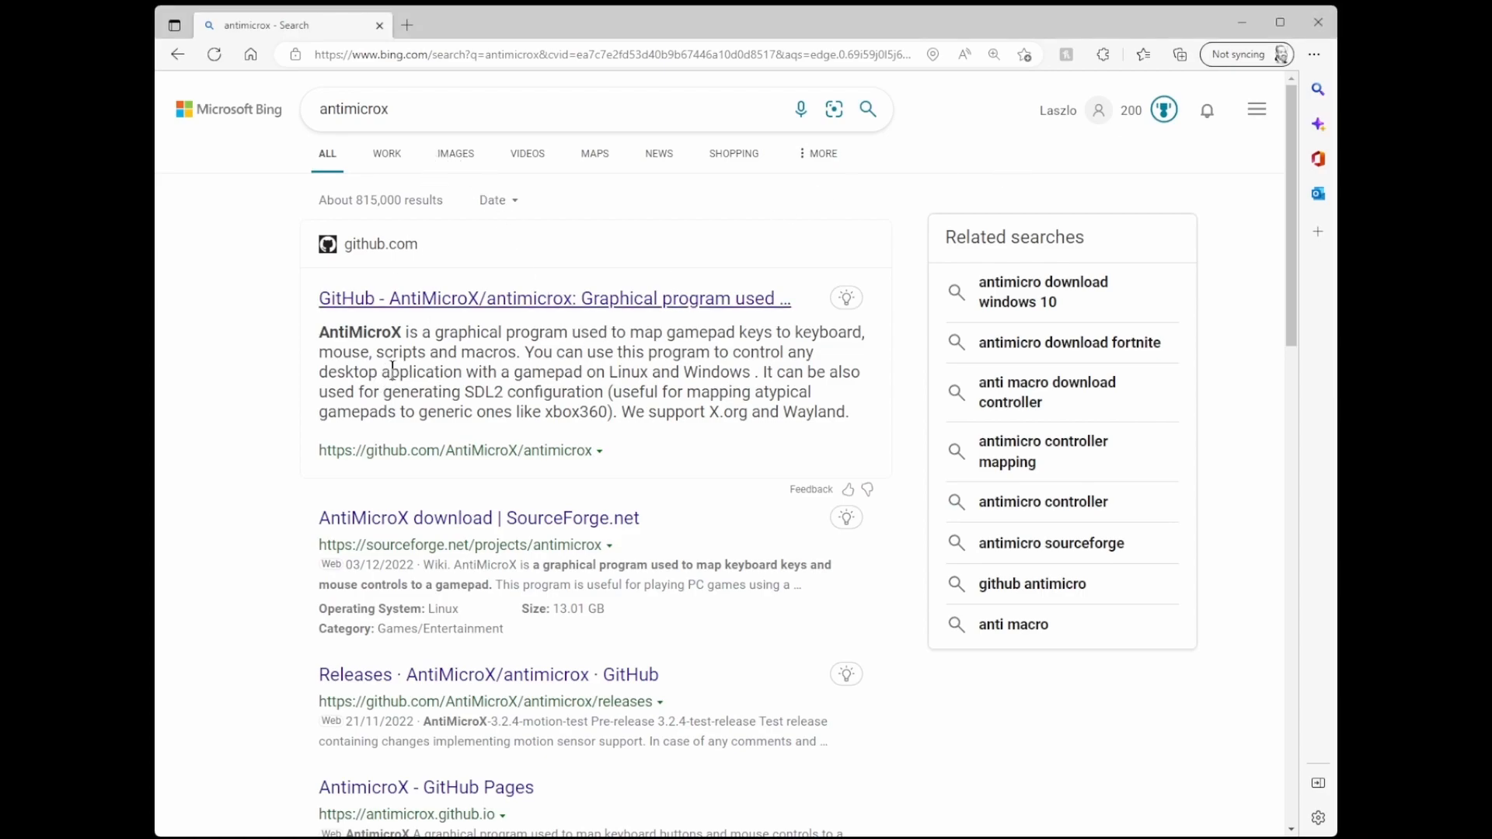
Step: Look through the antimicrox search results and open the AntiMicroX releases page on GitHub to view the latest release
scroll(413, 342, down, 3)
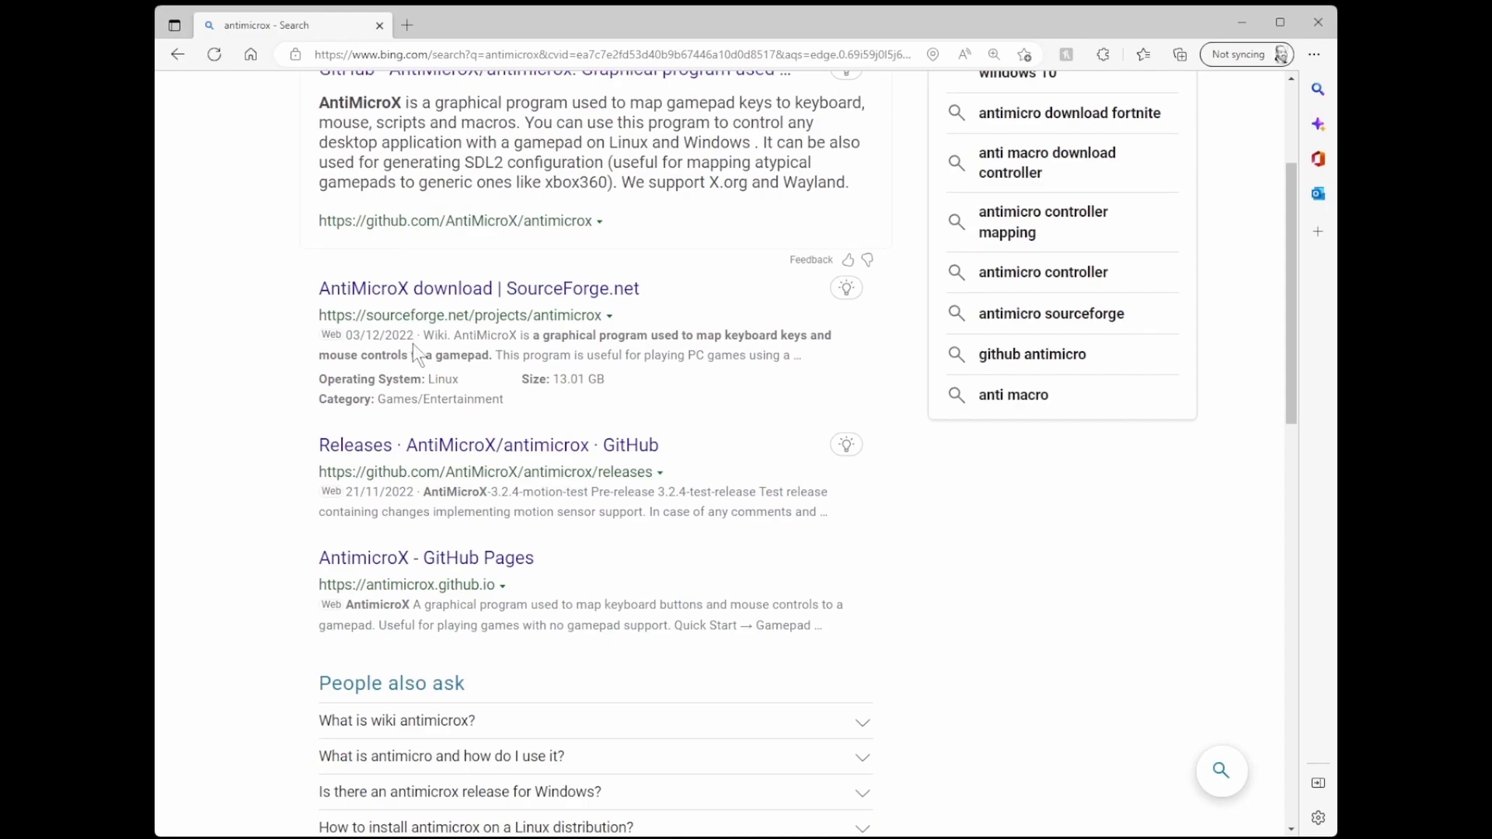
scroll(412, 343, up, 3)
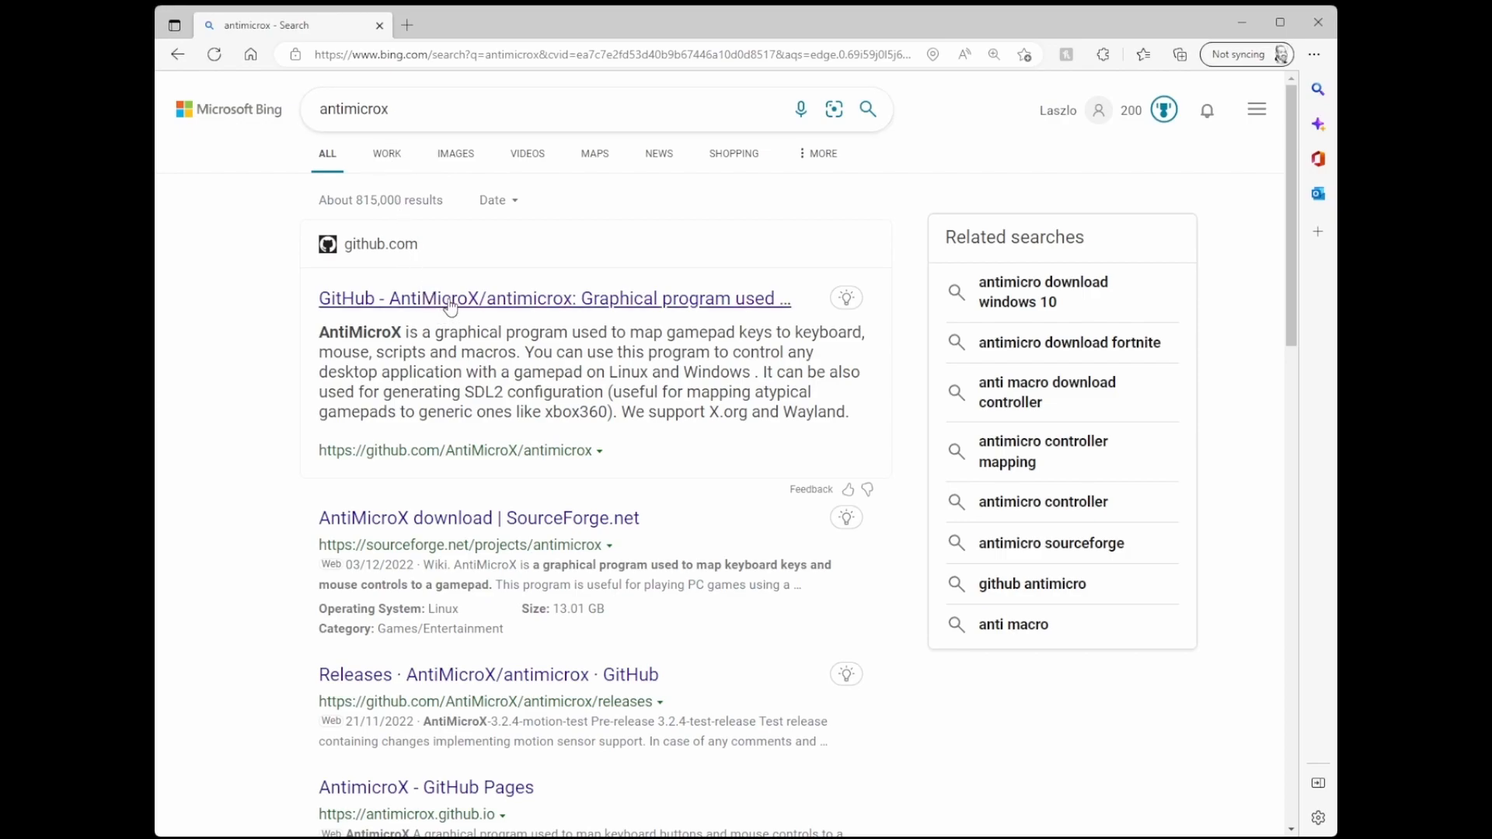
click(494, 684)
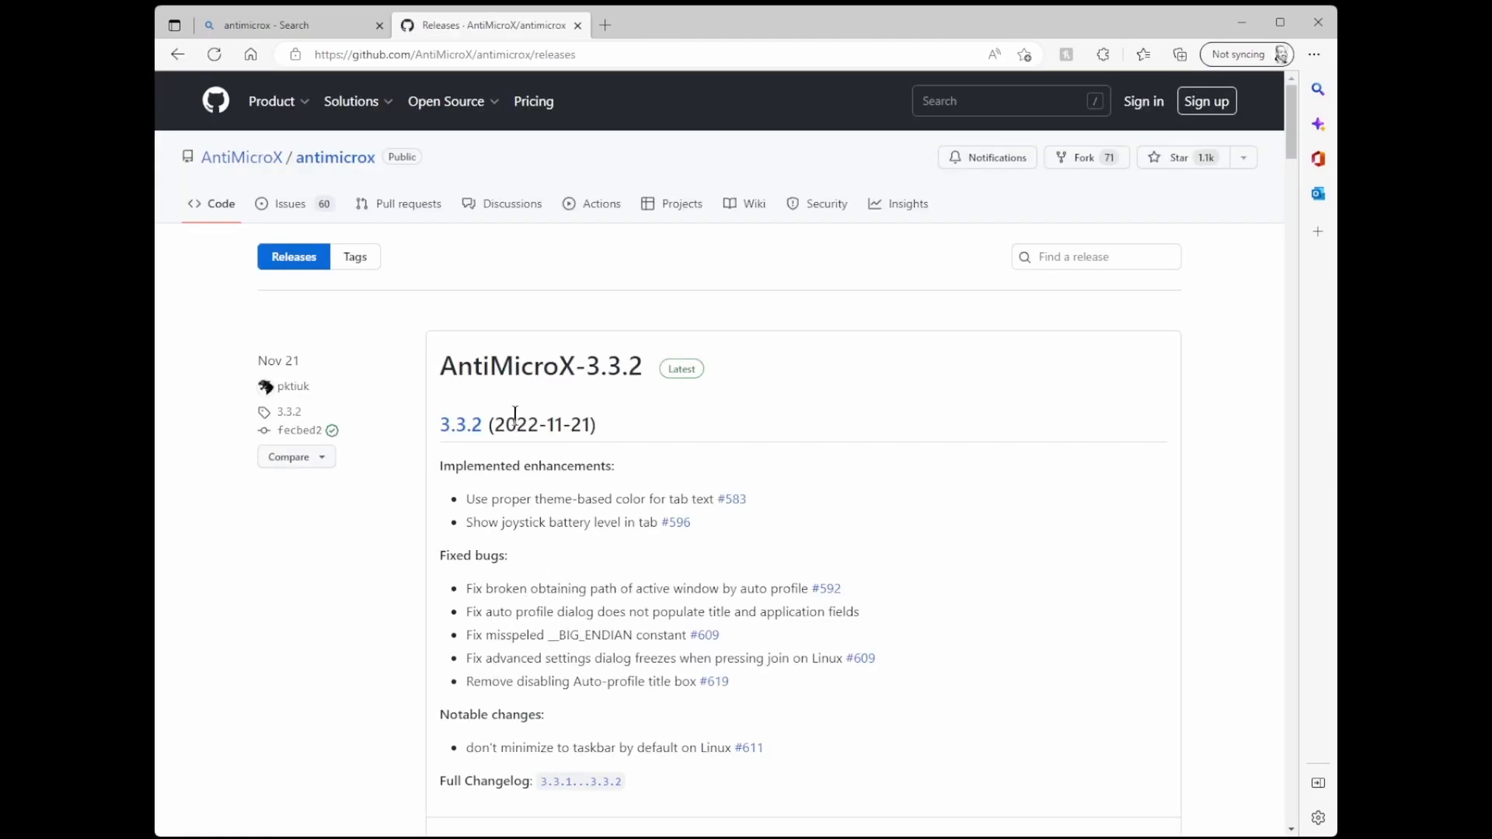
scroll(664, 578, down, 4)
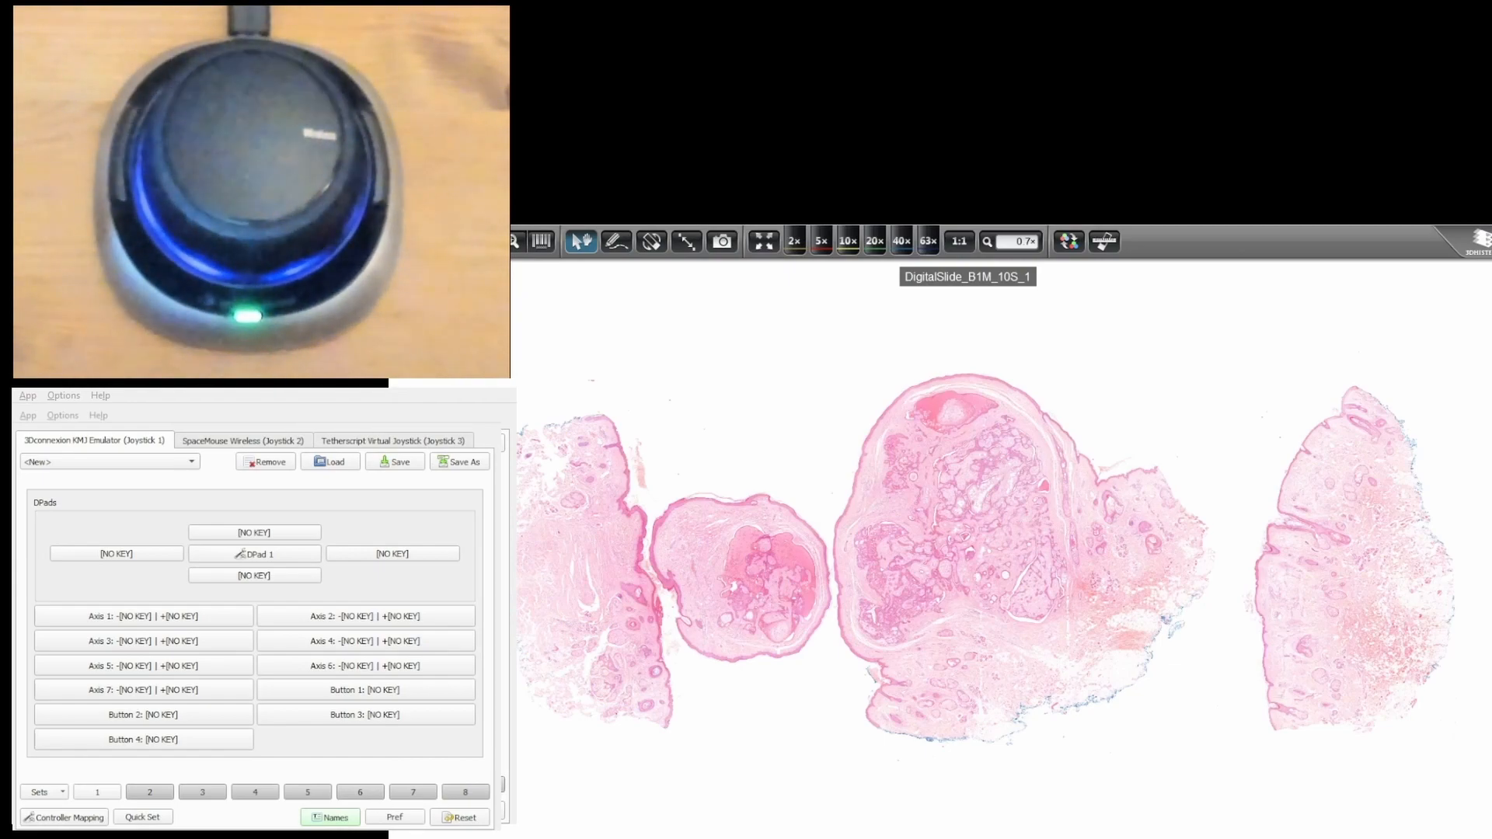
Step: In AntiMicroX, compare the mappings of the three listed joysticks and show those of SpaceMouse Wireless (Joystick 2)
click(277, 758)
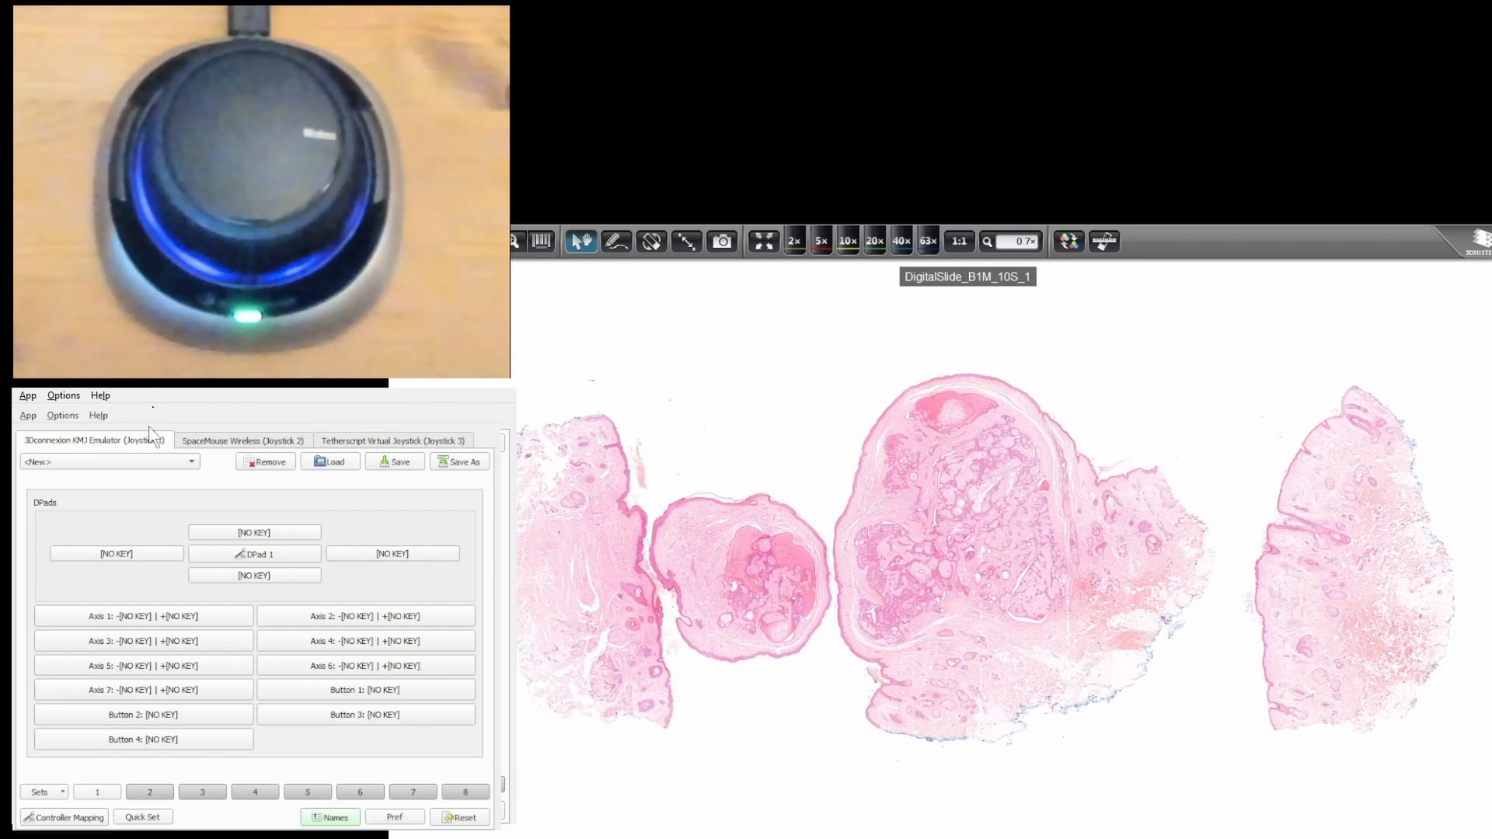
click(207, 439)
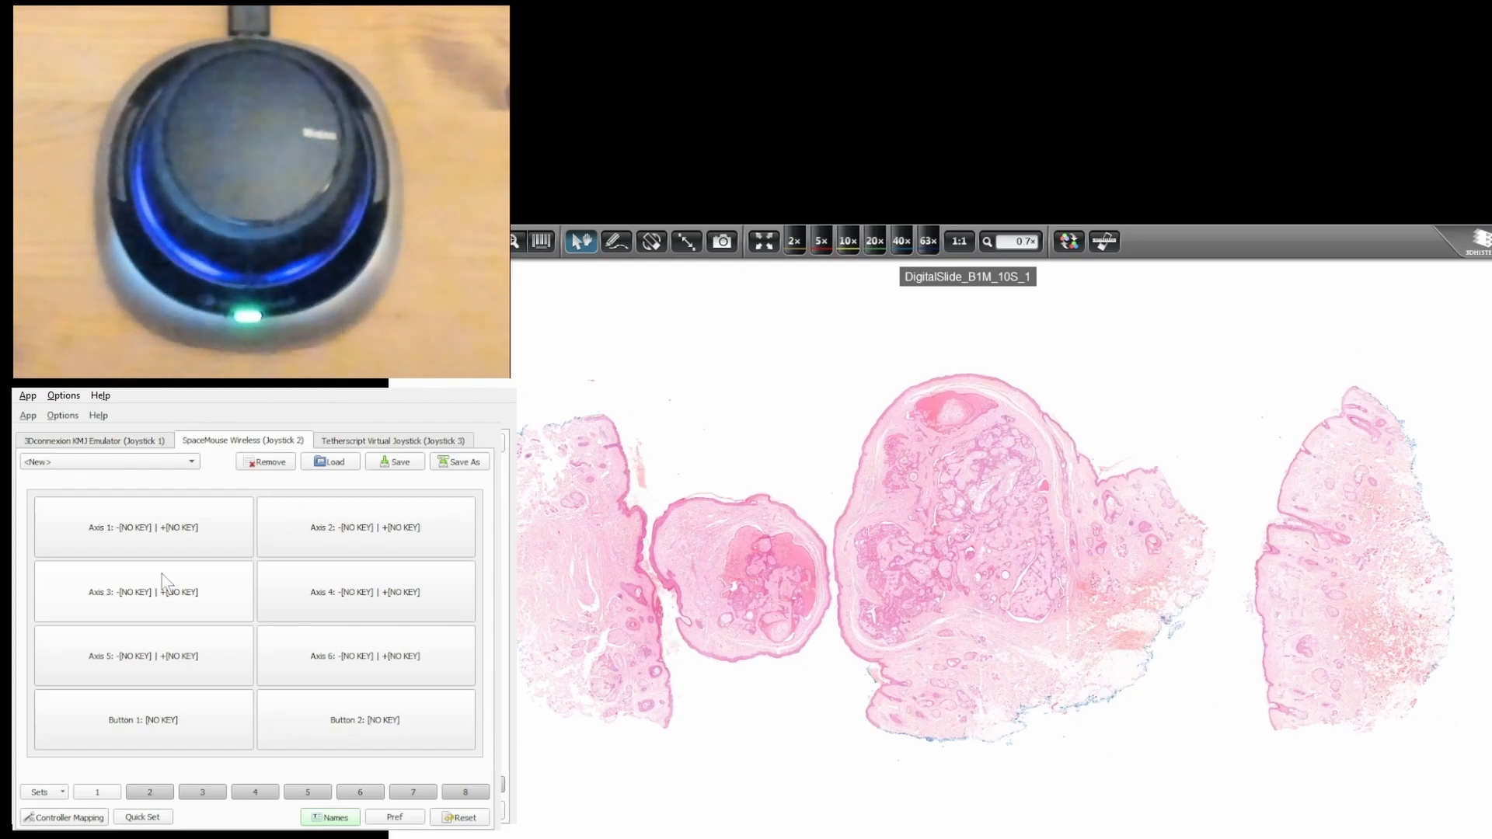
click(126, 440)
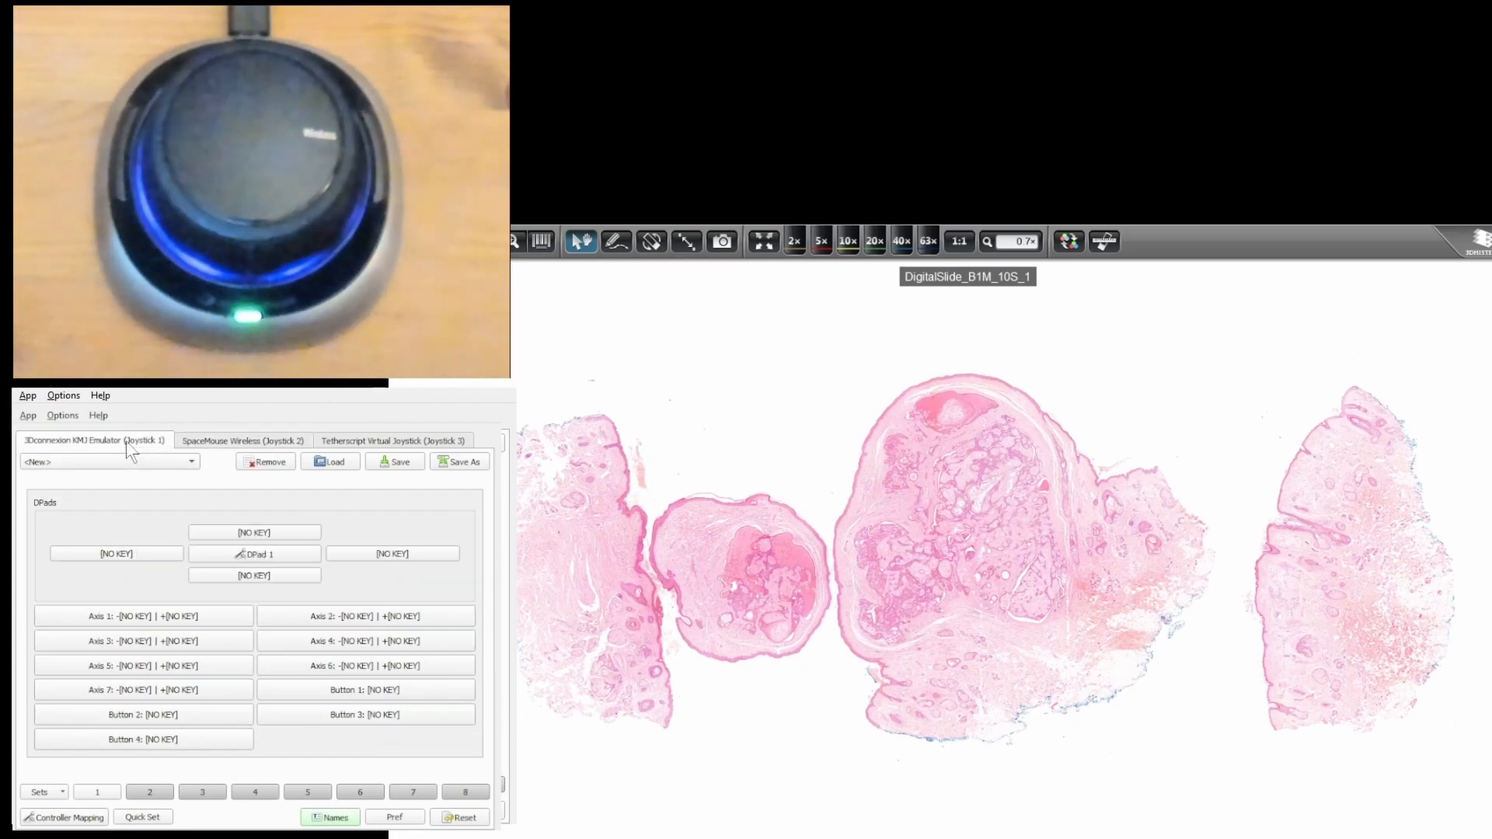
click(354, 442)
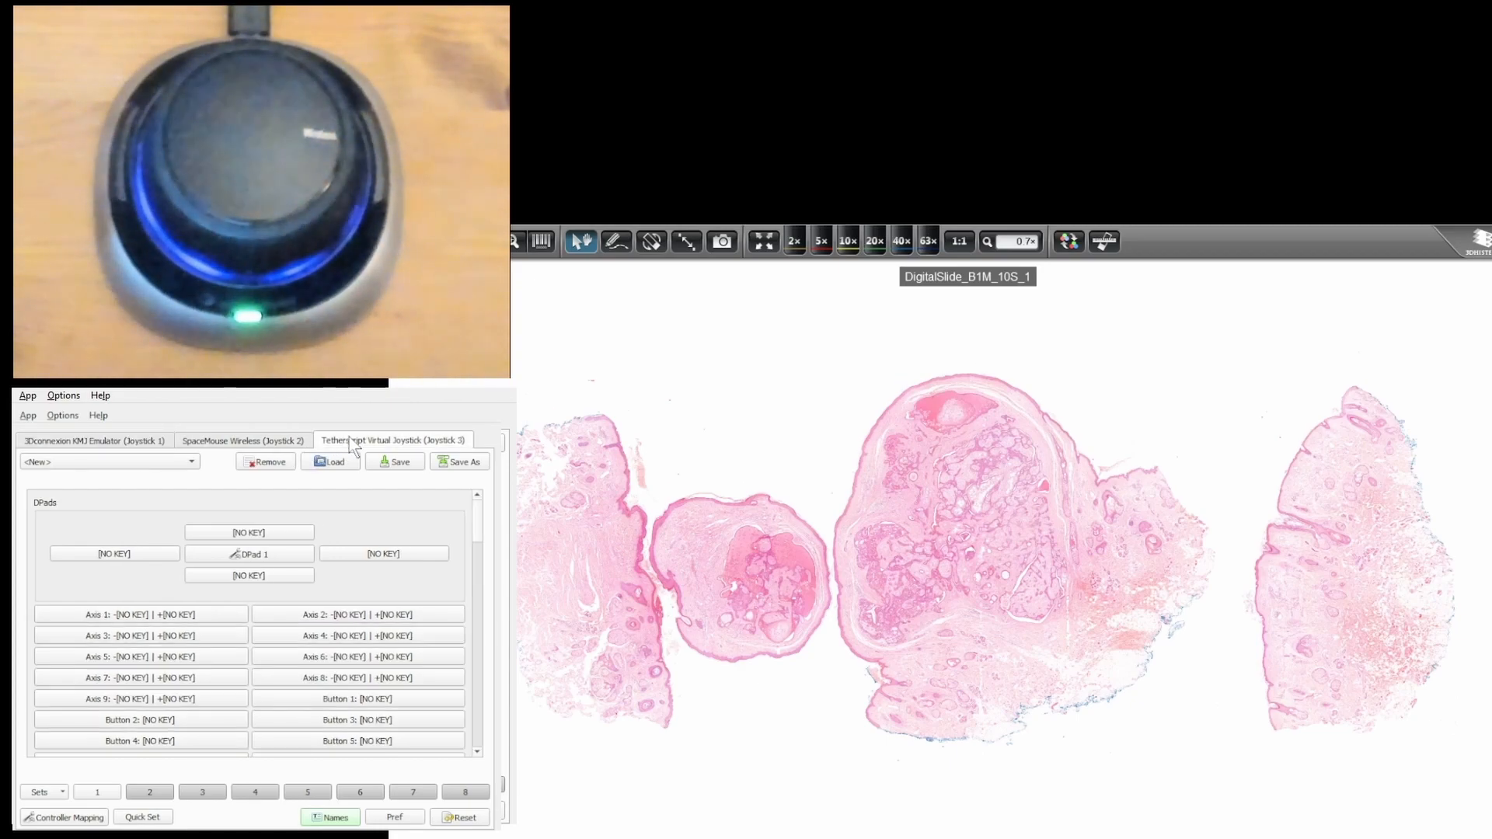
click(269, 442)
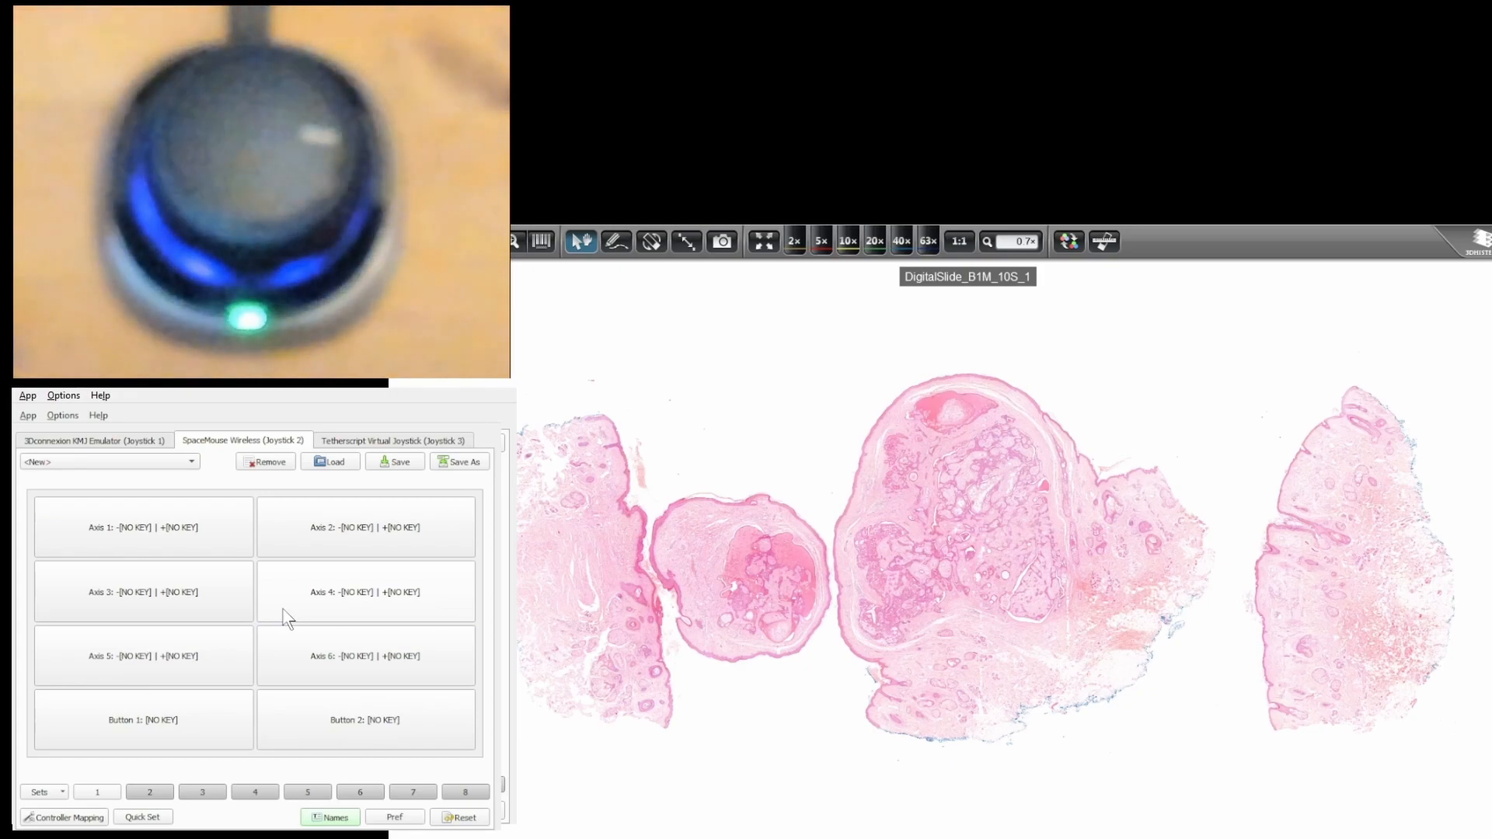
Step: Map Axis 4 of the SpaceMouse to the Up arrow for negative and the Down arrow for positive movement
click(401, 593)
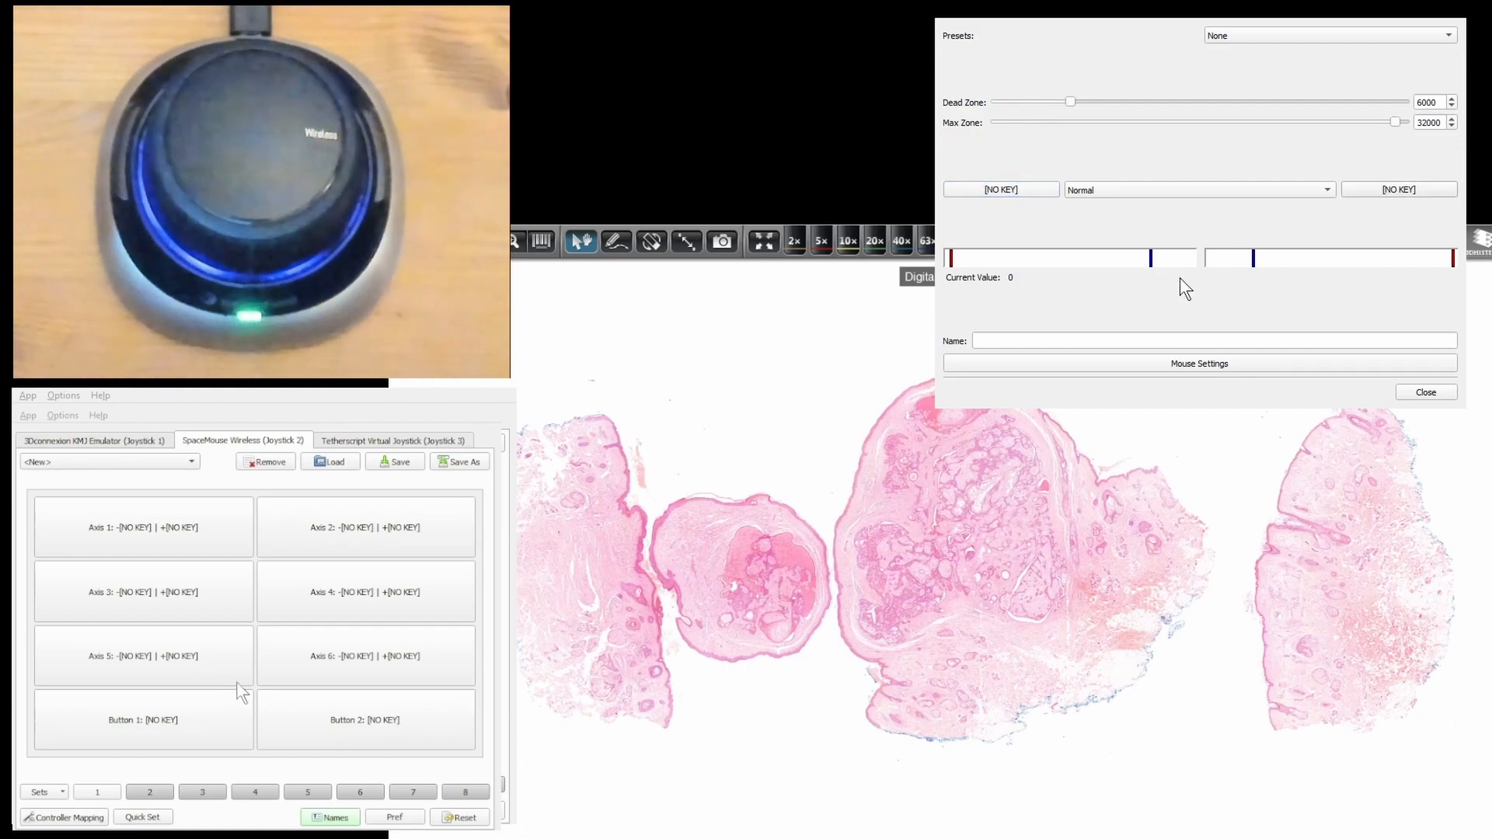
click(1359, 304)
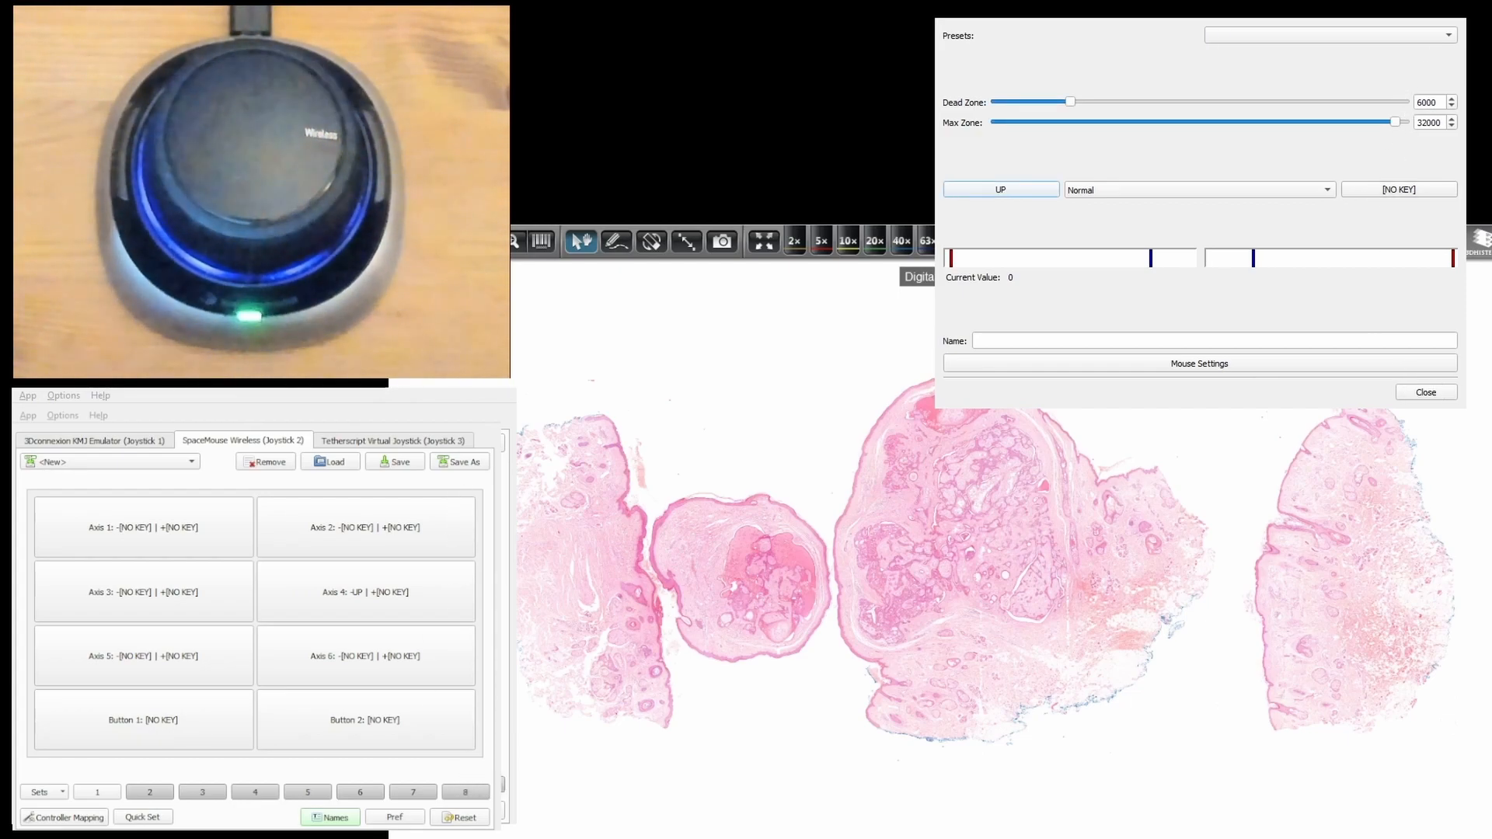
click(1403, 191)
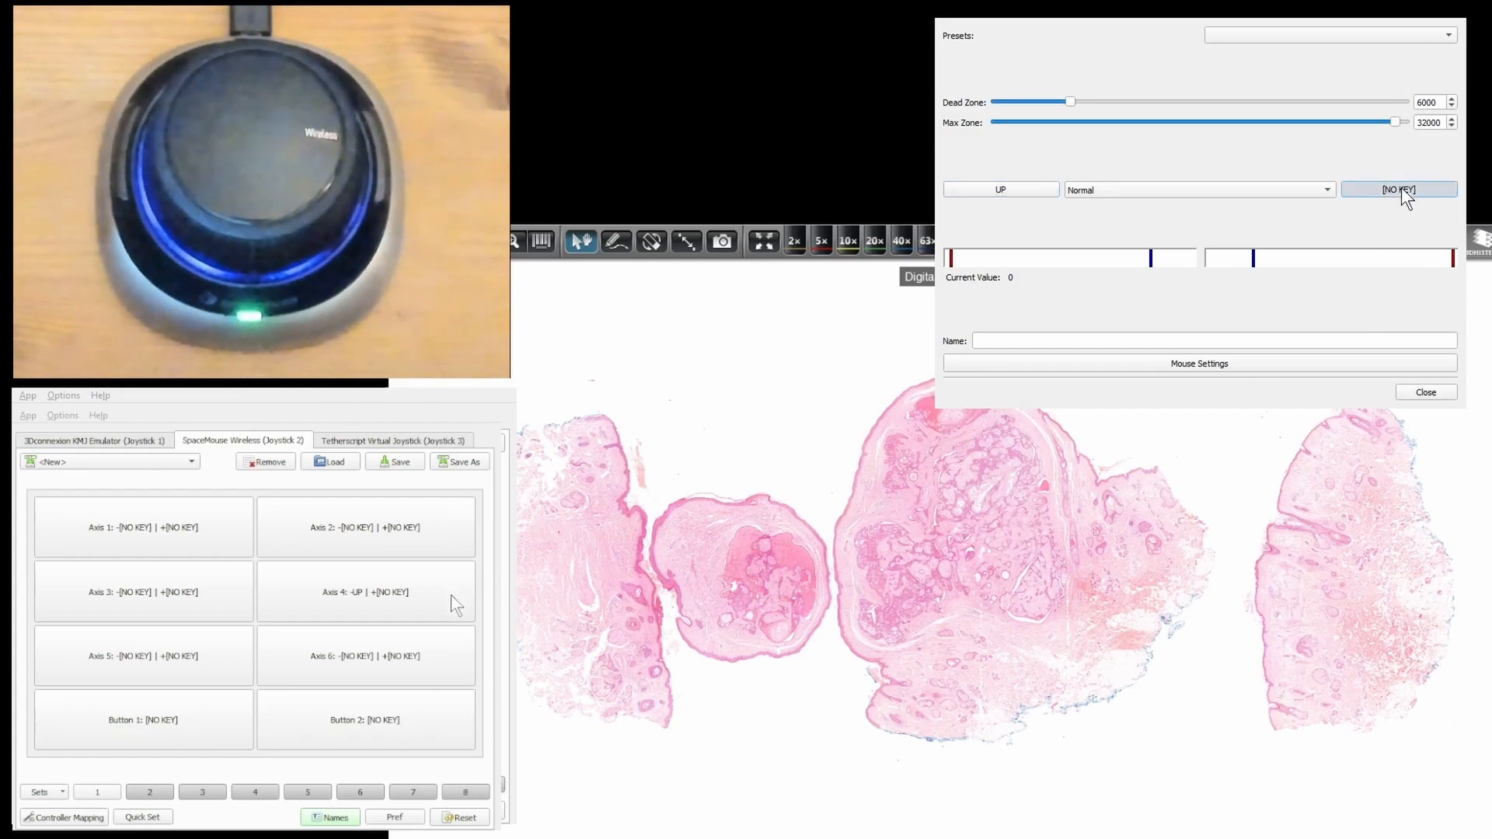
key(Down)
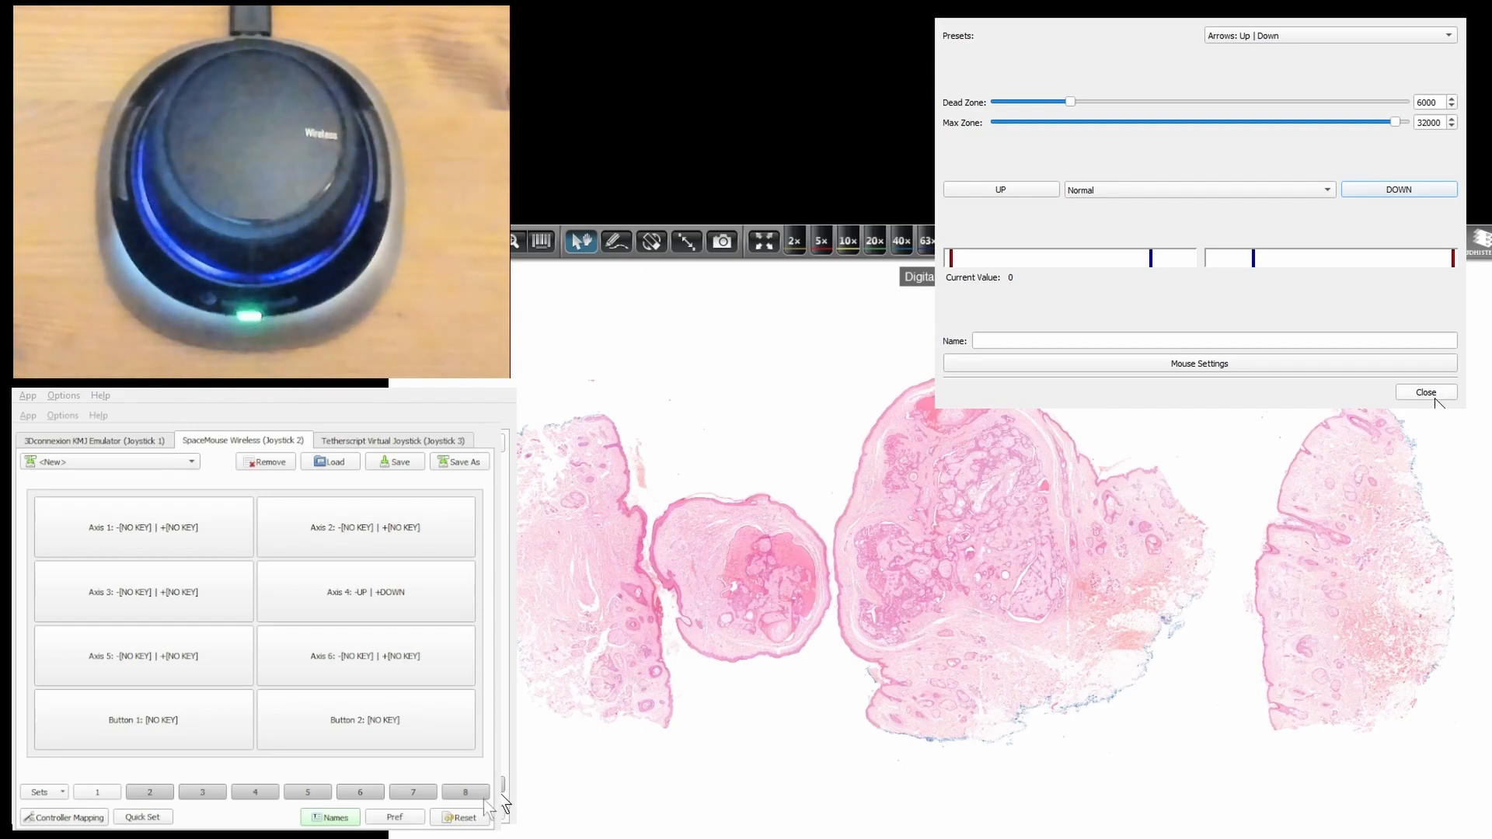
click(1436, 394)
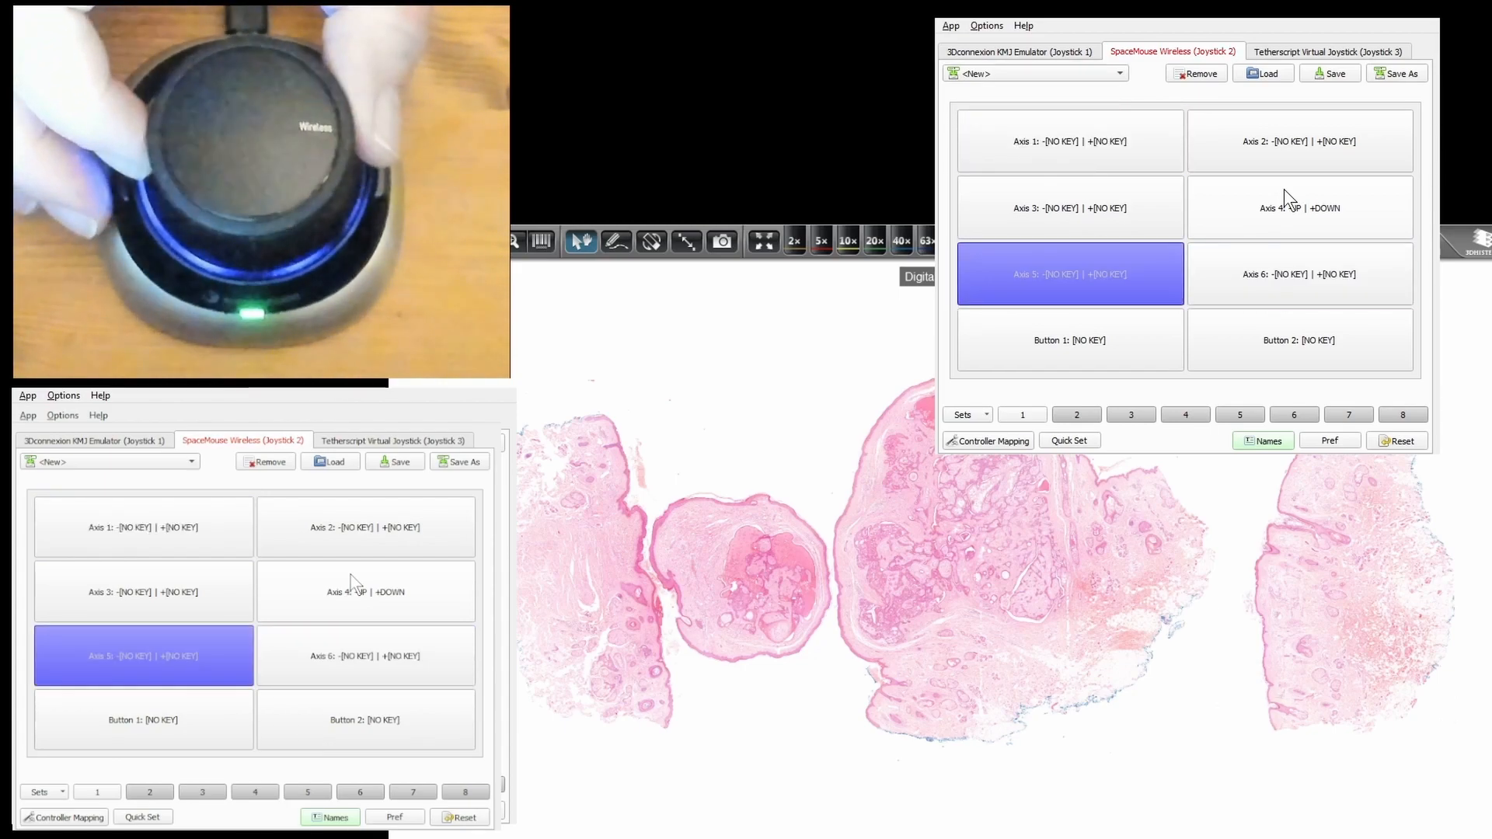
Step: Map Axis 5 of the SpaceMouse to the Left arrow for negative and the Right arrow for positive movement
click(1090, 284)
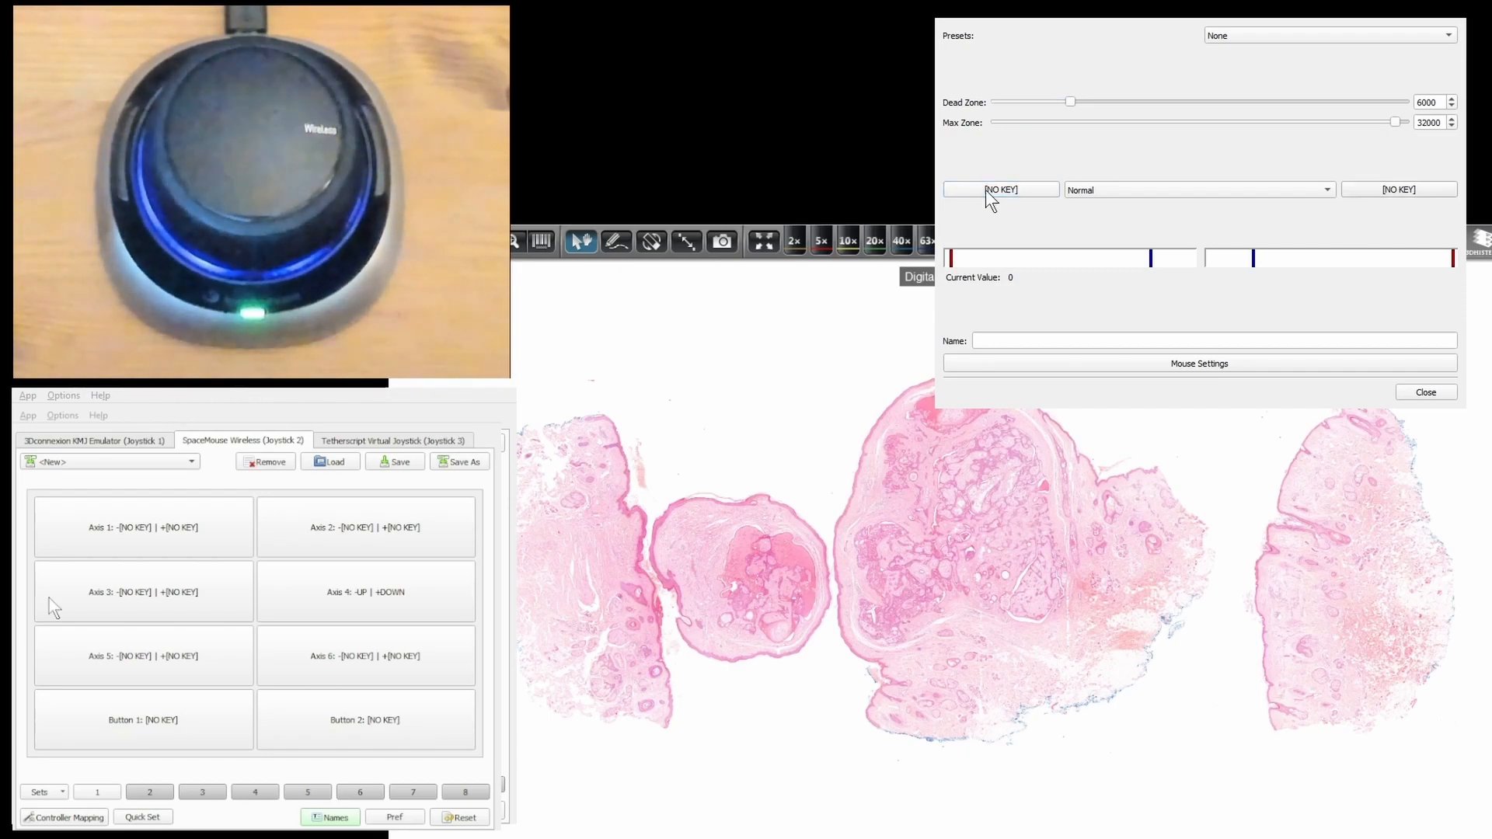
click(1360, 302)
click(1382, 186)
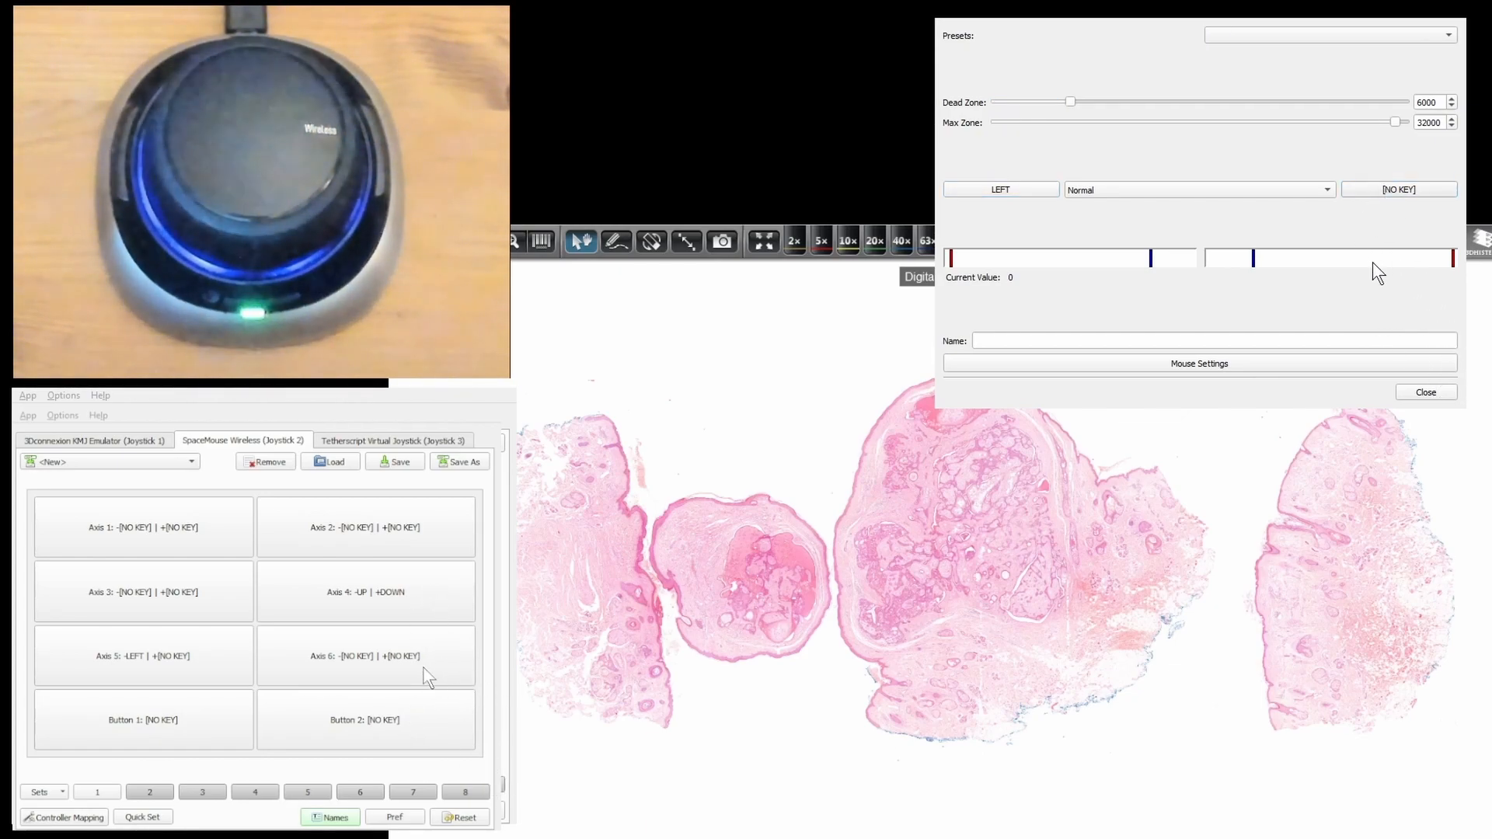
click(1404, 299)
click(1448, 397)
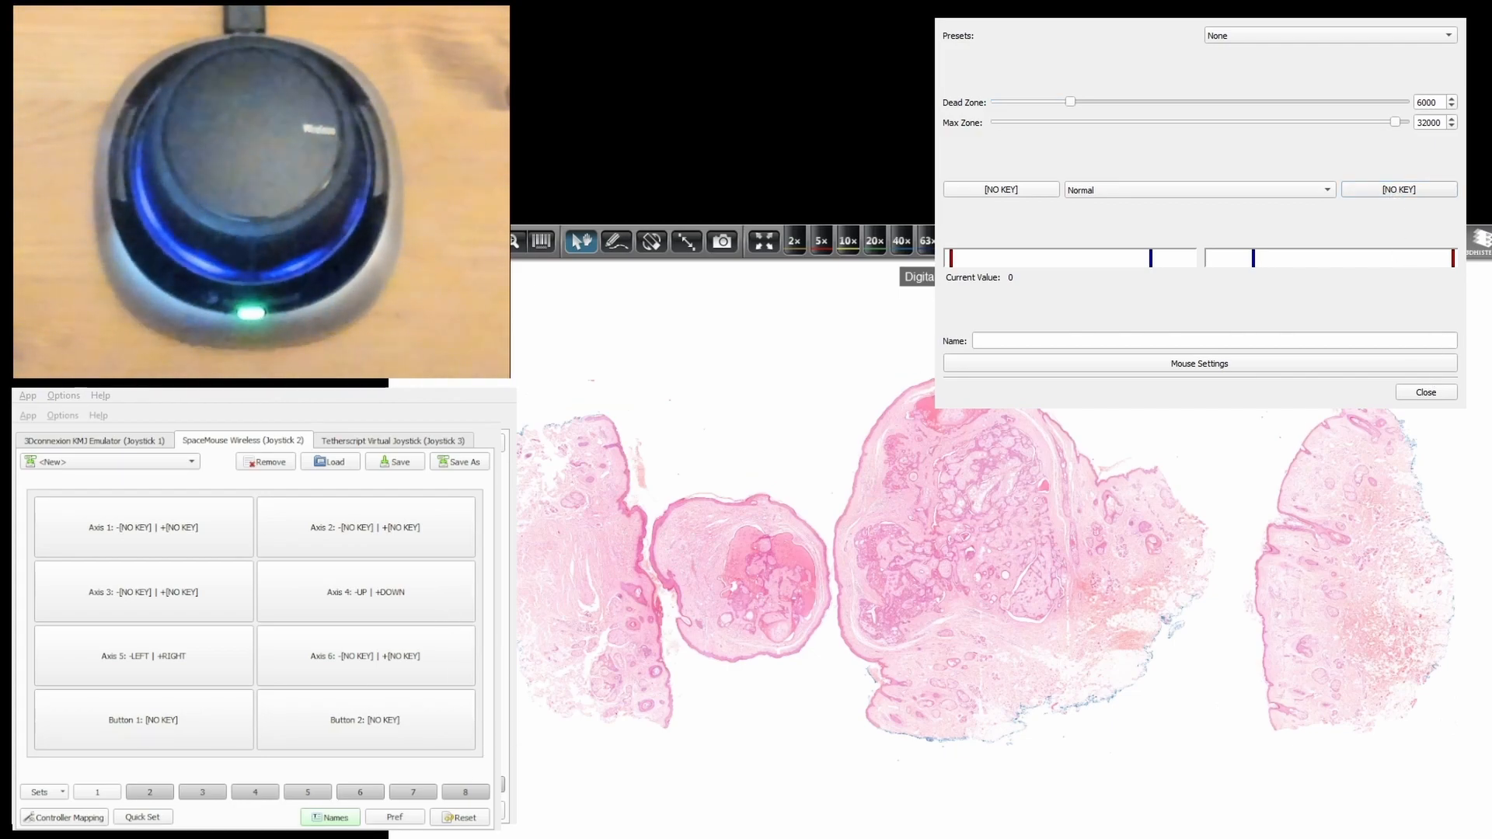
Step: Map Axis 3 of the SpaceMouse to numpad plus for positive and numpad minus for negative movement
key(KP_Add)
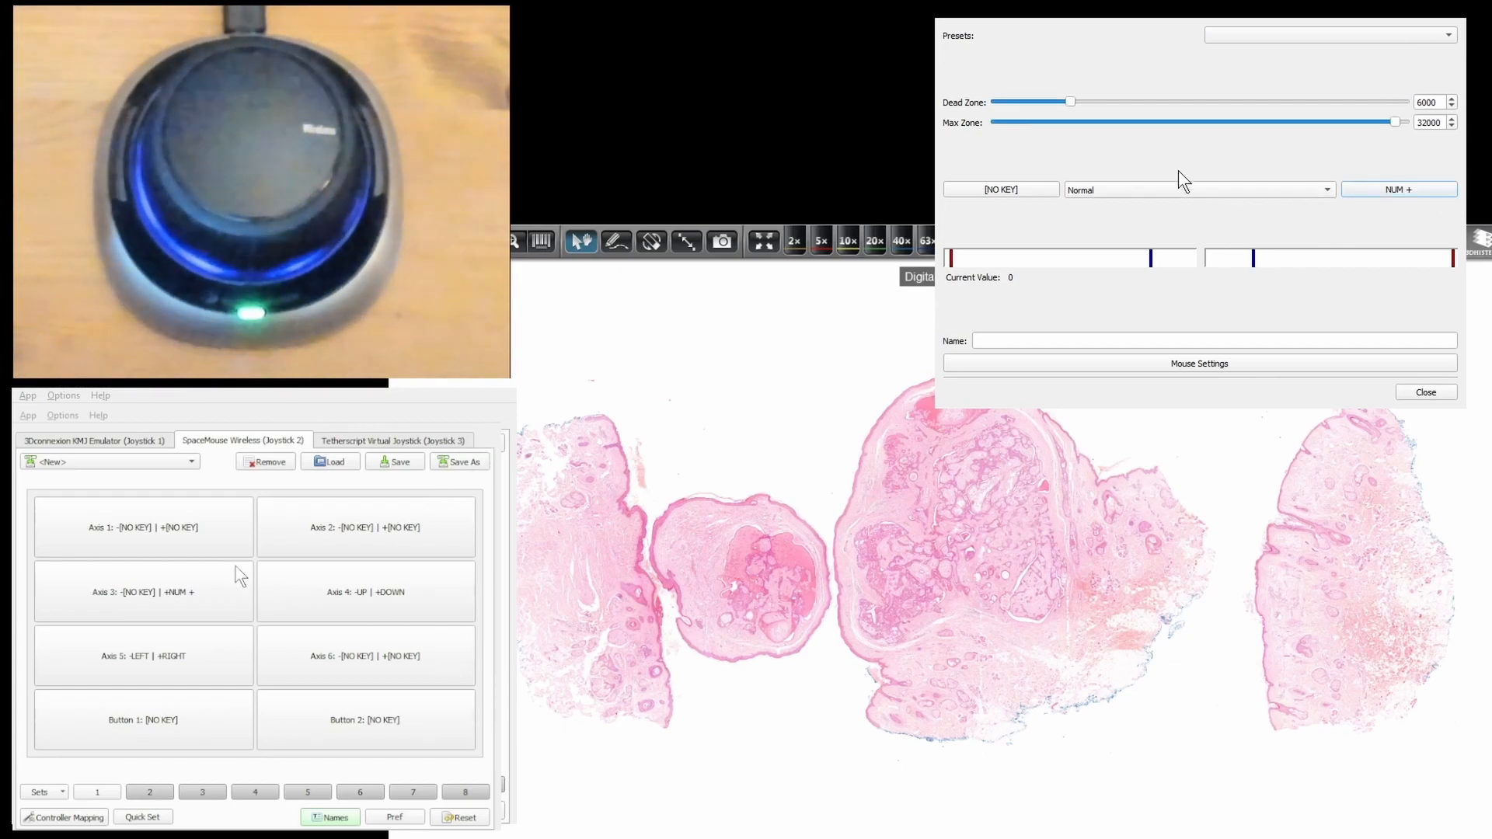
click(1014, 189)
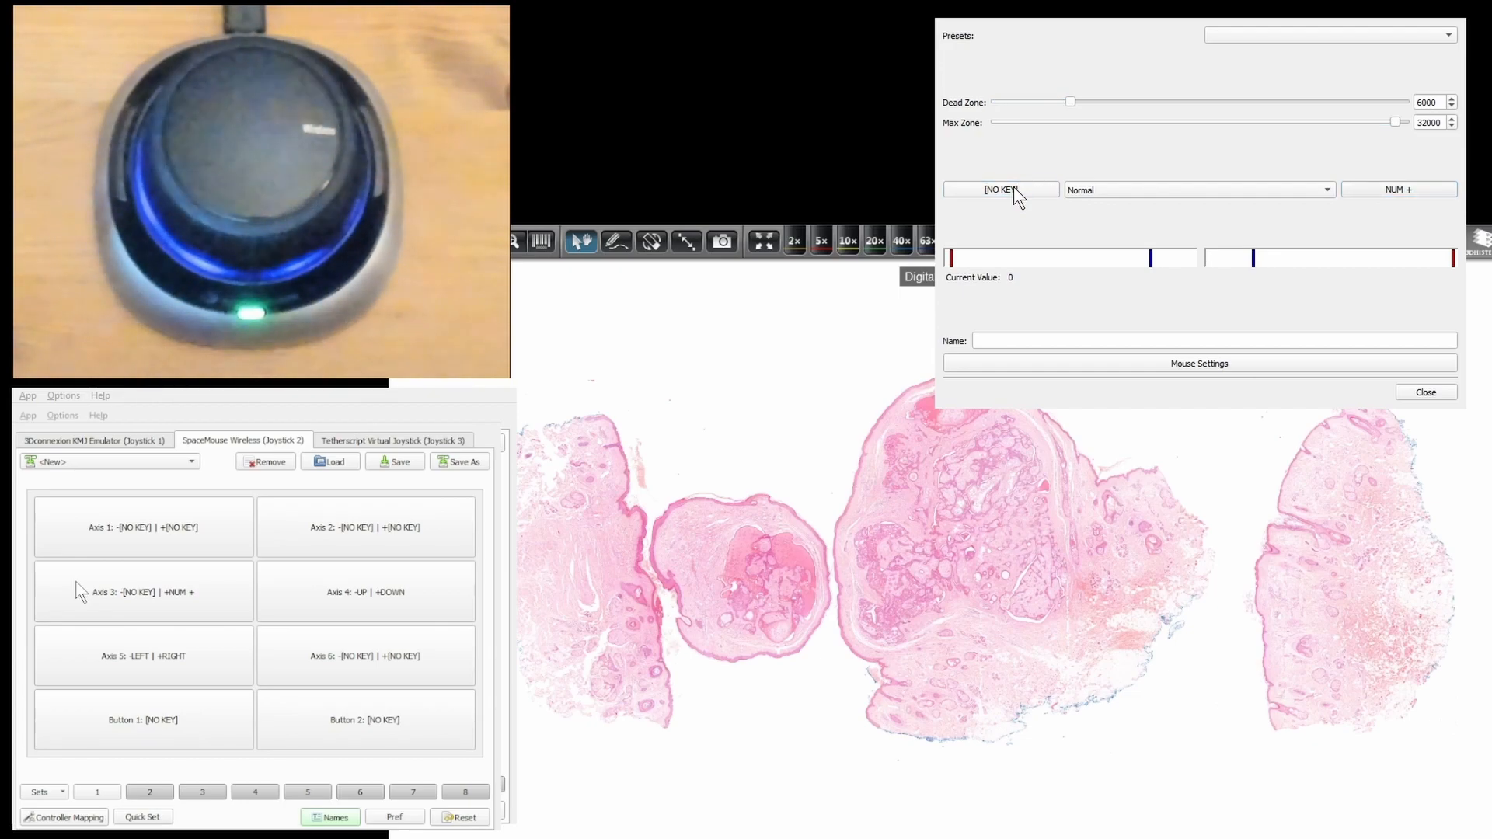
key(KP_Subtract)
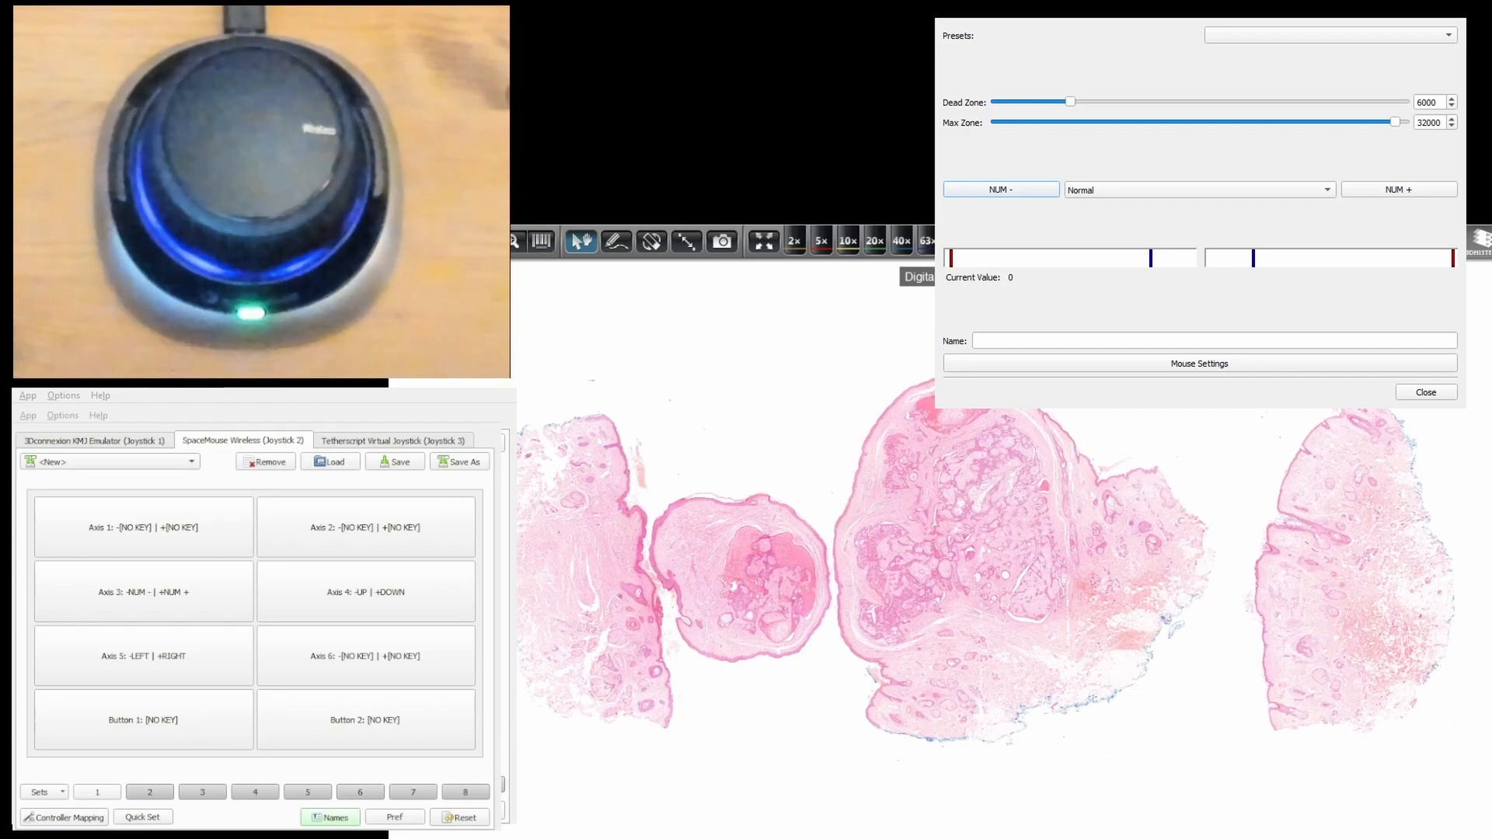
click(1422, 393)
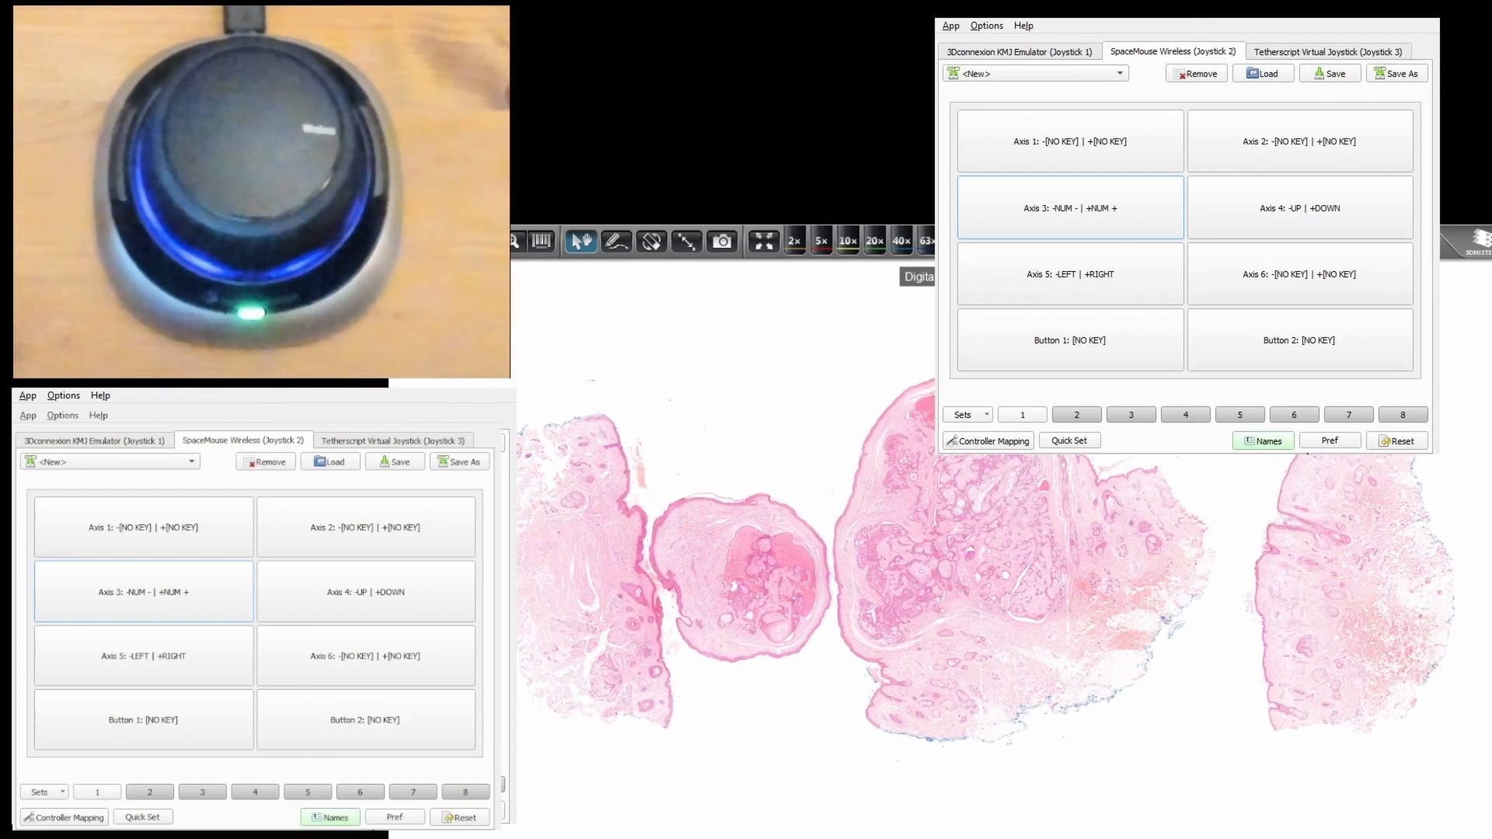
Step: Save the mapping profile as Slideviewer_demo in the AntimicroX profiles folder on BigData (F:)
click(1344, 73)
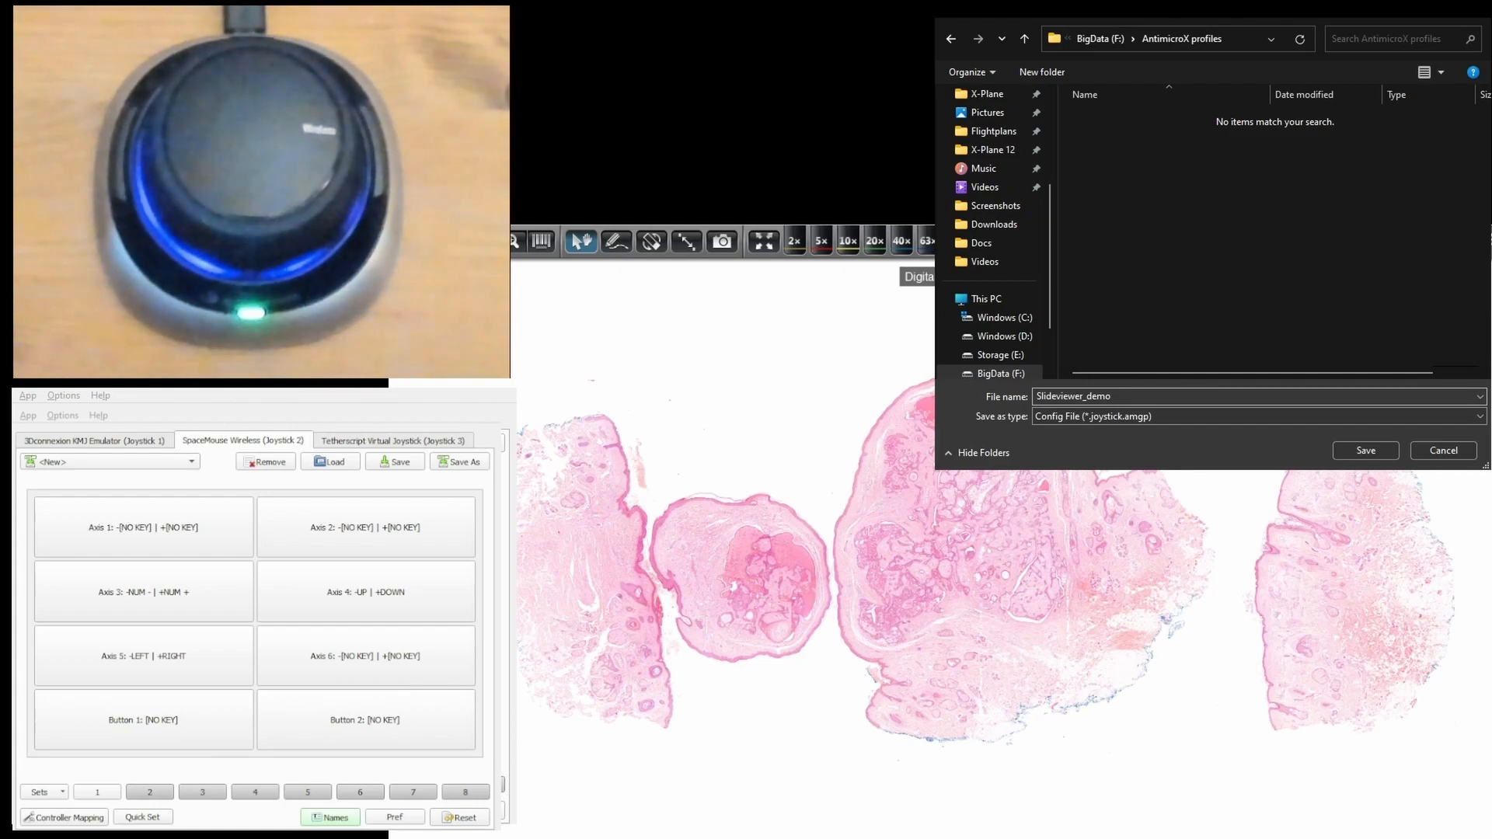
click(1365, 452)
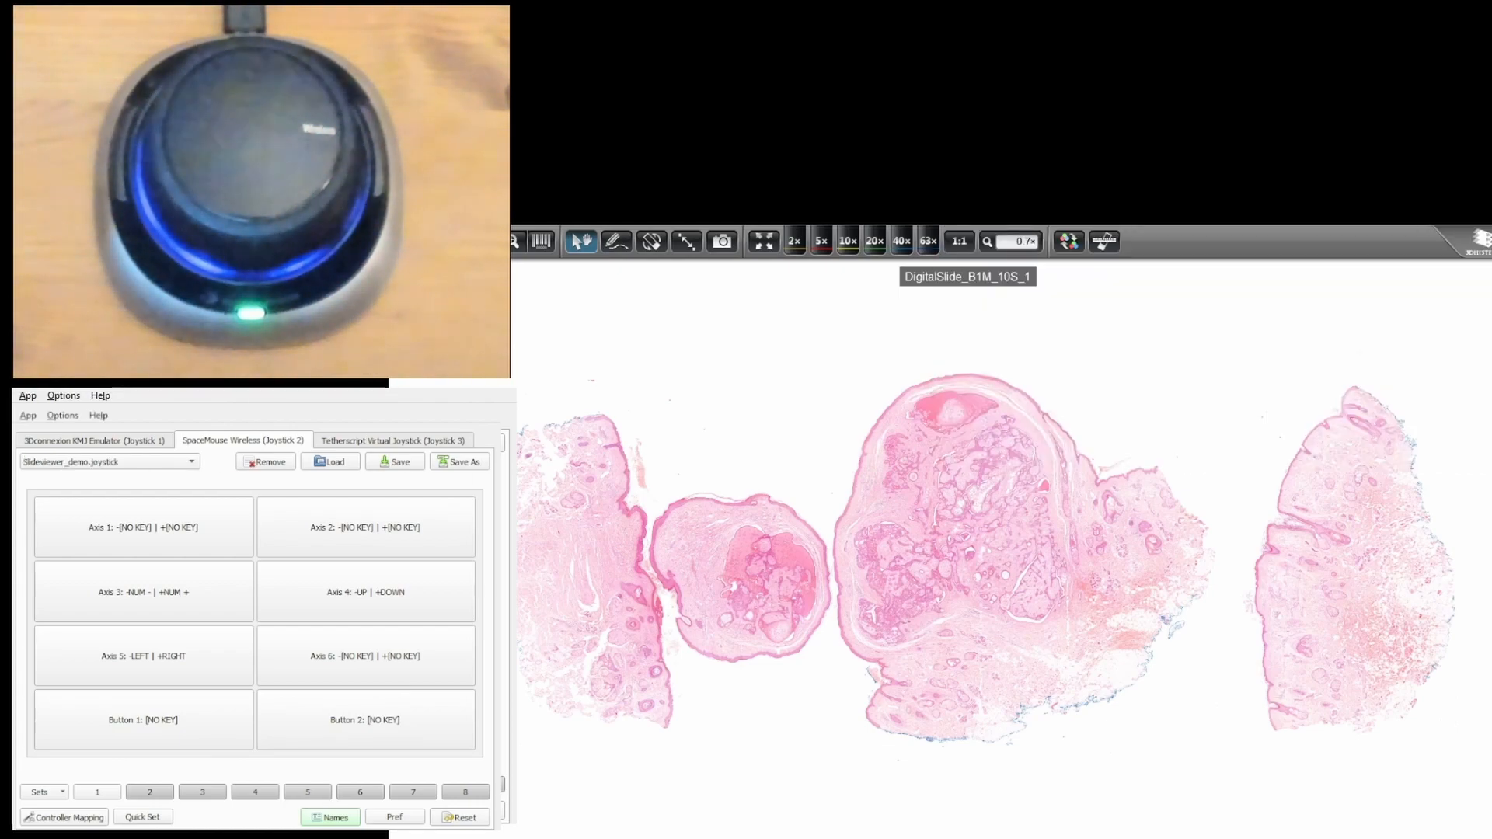
Step: Load the Slideviewer_demo.joystick.amgp profile from the AntimicroX profiles folder on BigData (F:)
click(335, 464)
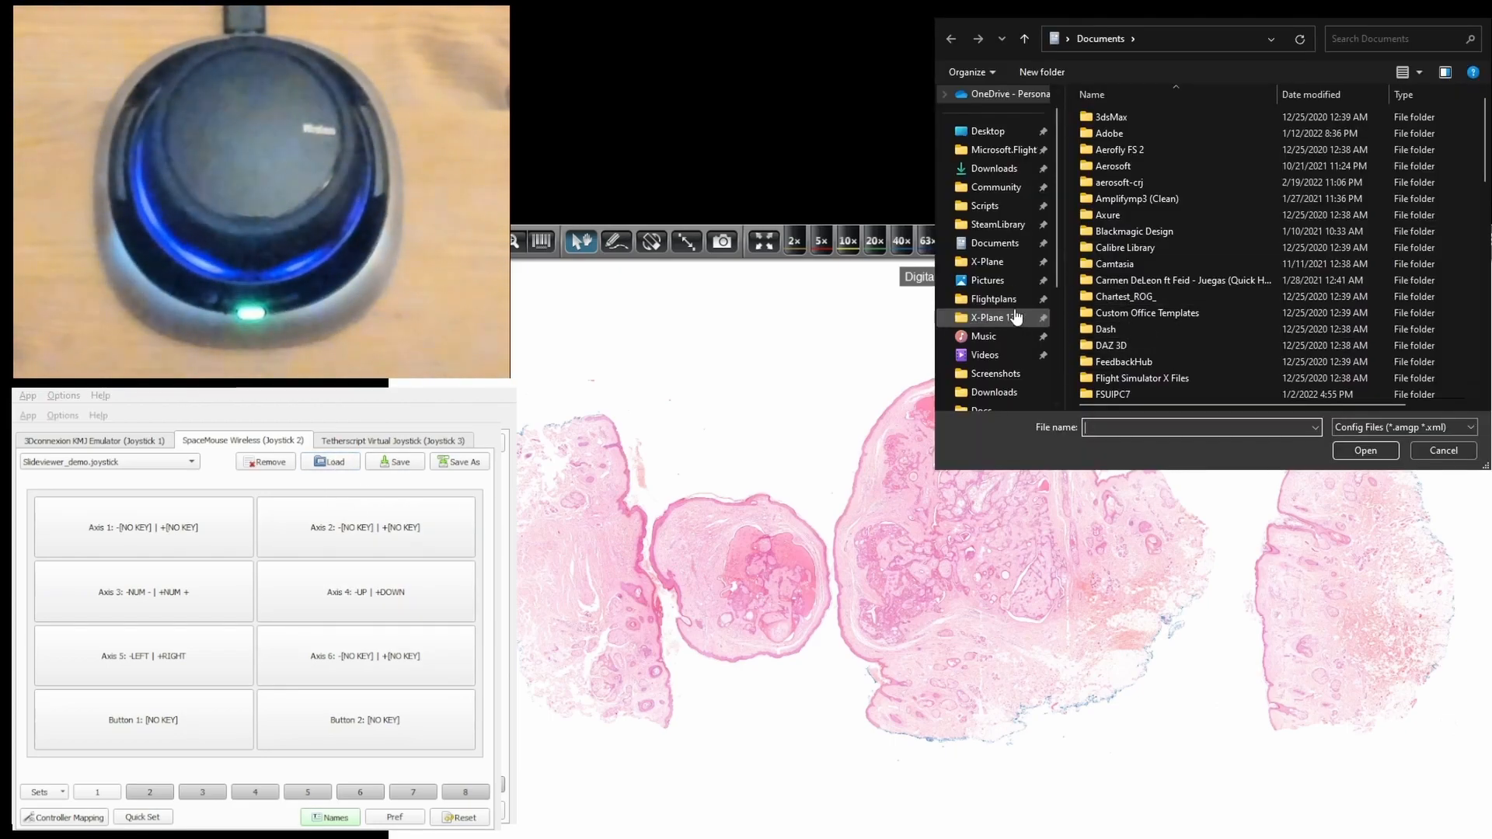
scroll(1015, 315, down, 4)
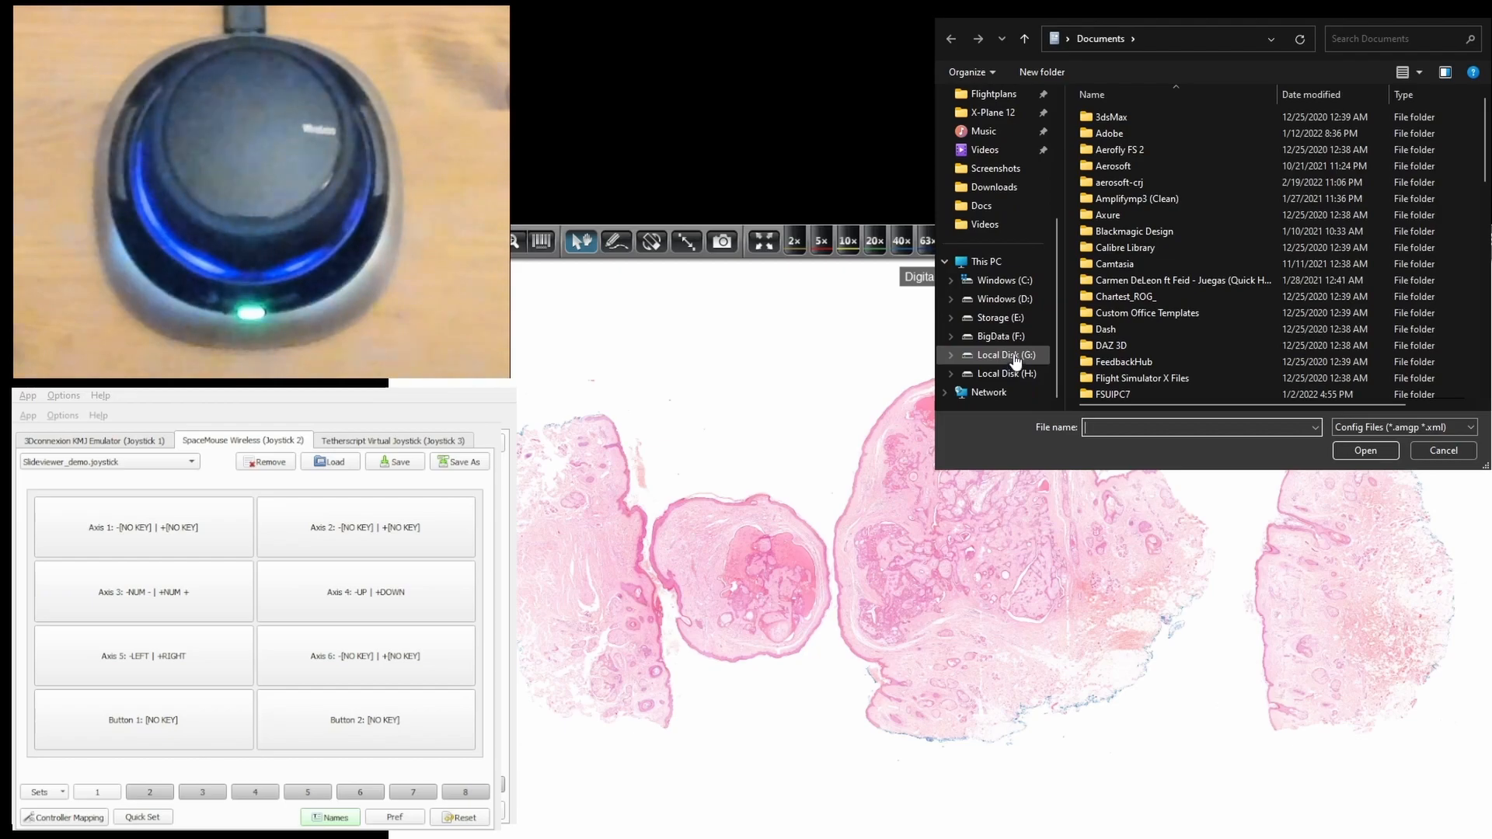
click(1001, 336)
scroll(1190, 179, down, 3)
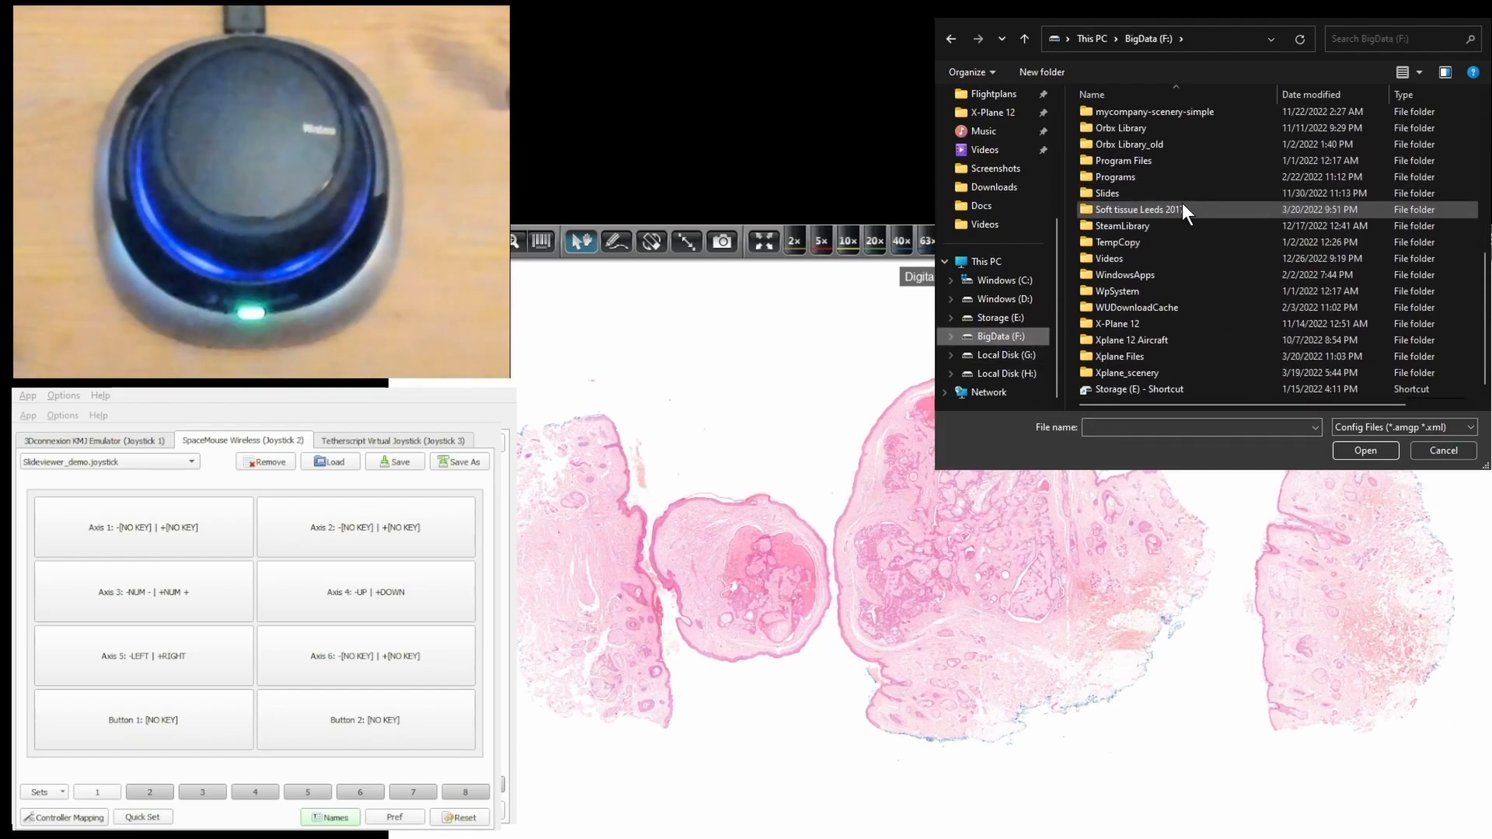
scroll(1184, 208, up, 4)
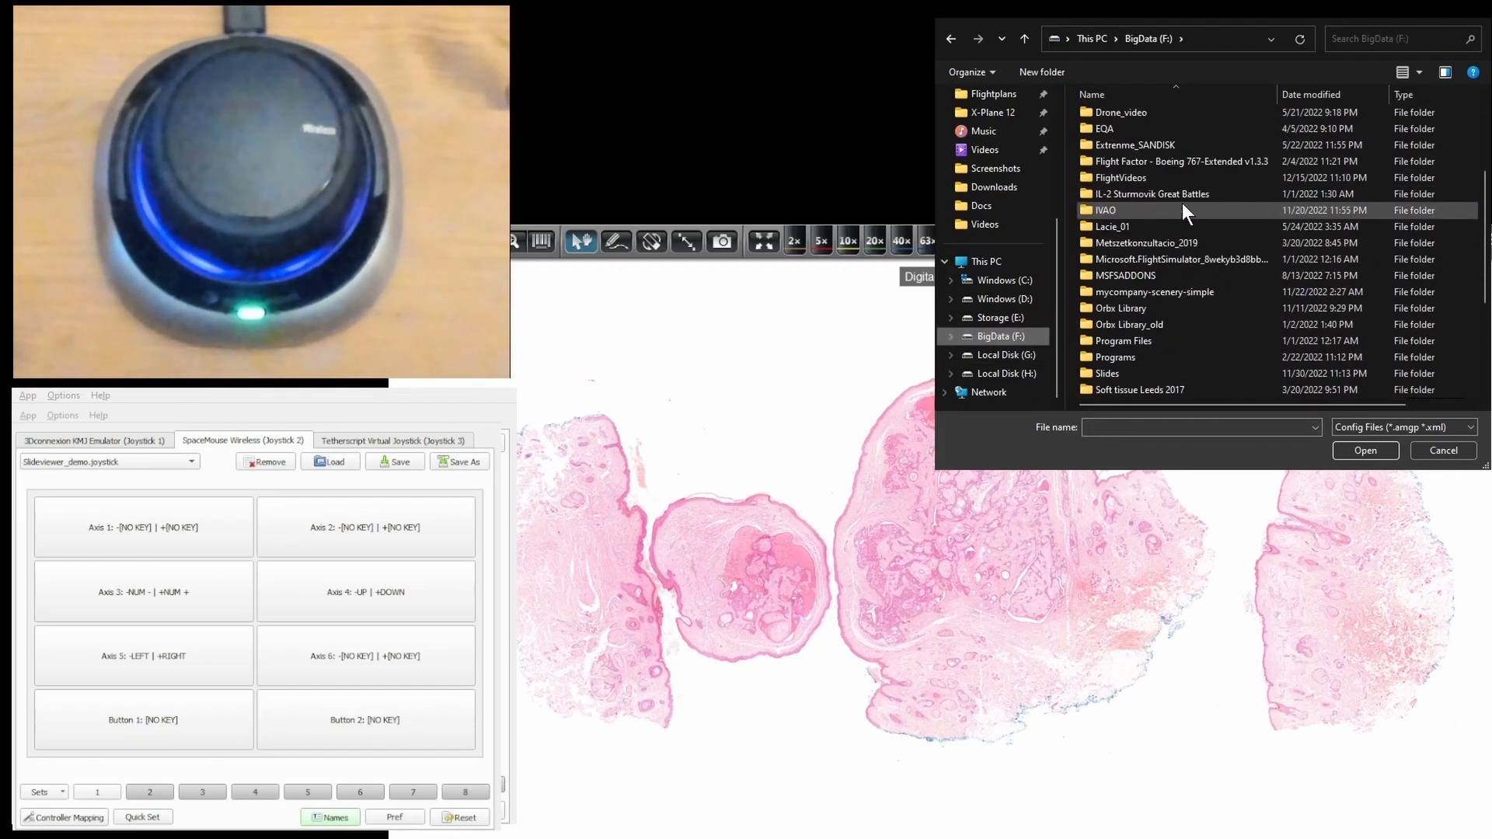
scroll(1164, 142, up, 3)
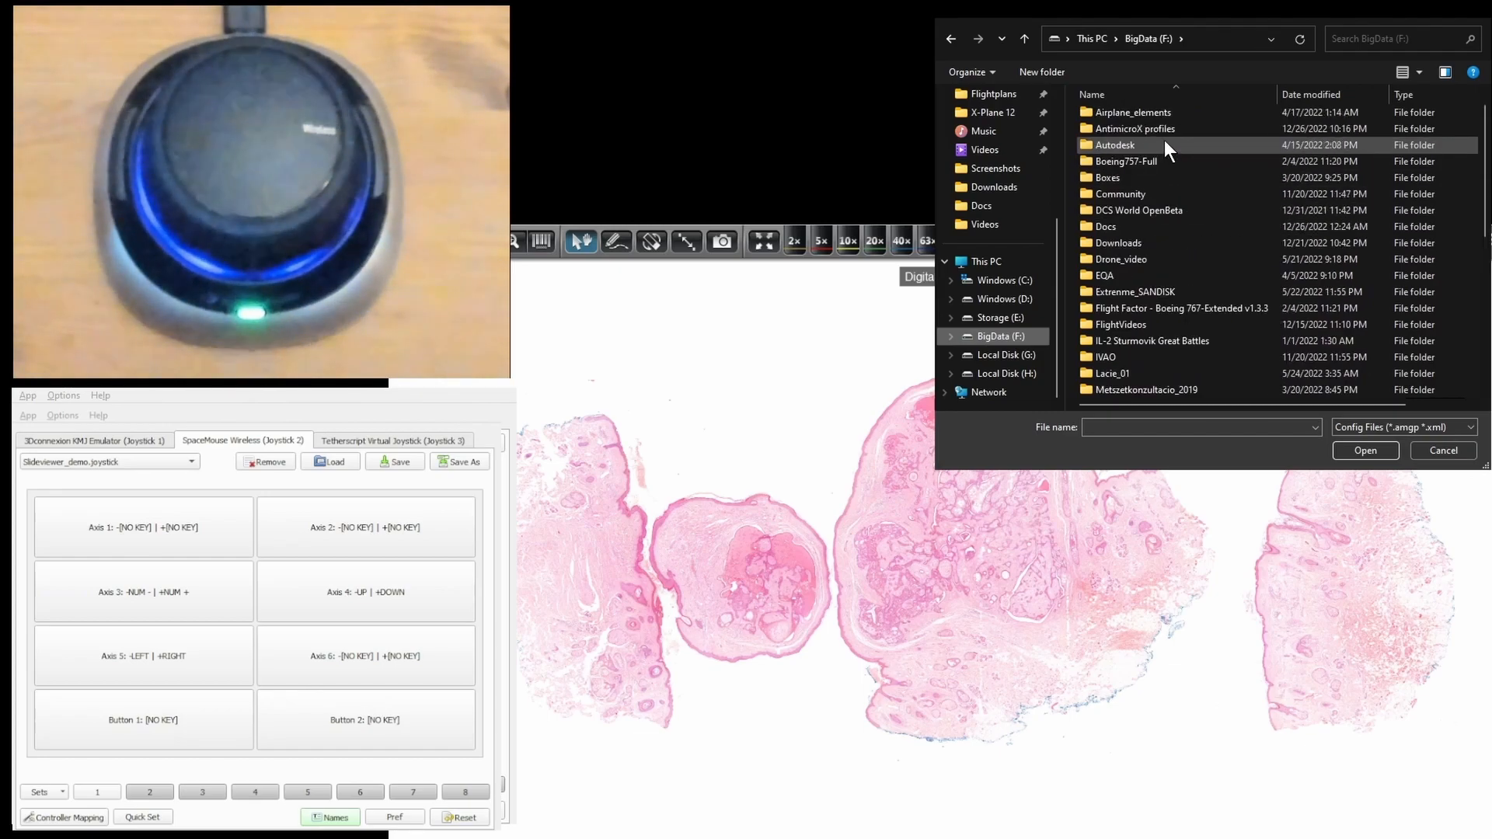
double_click(1159, 125)
click(1158, 118)
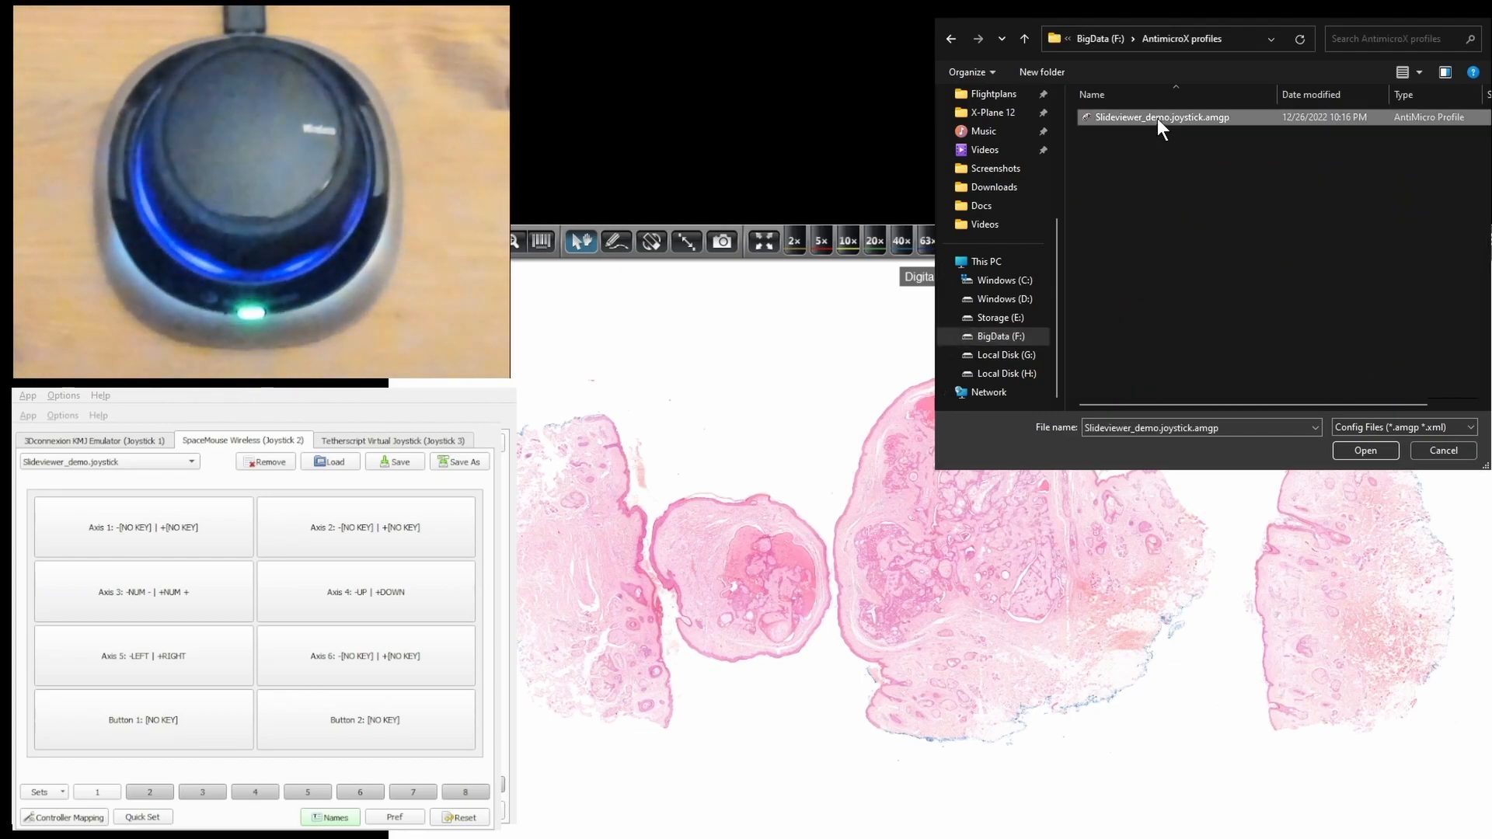
click(1361, 448)
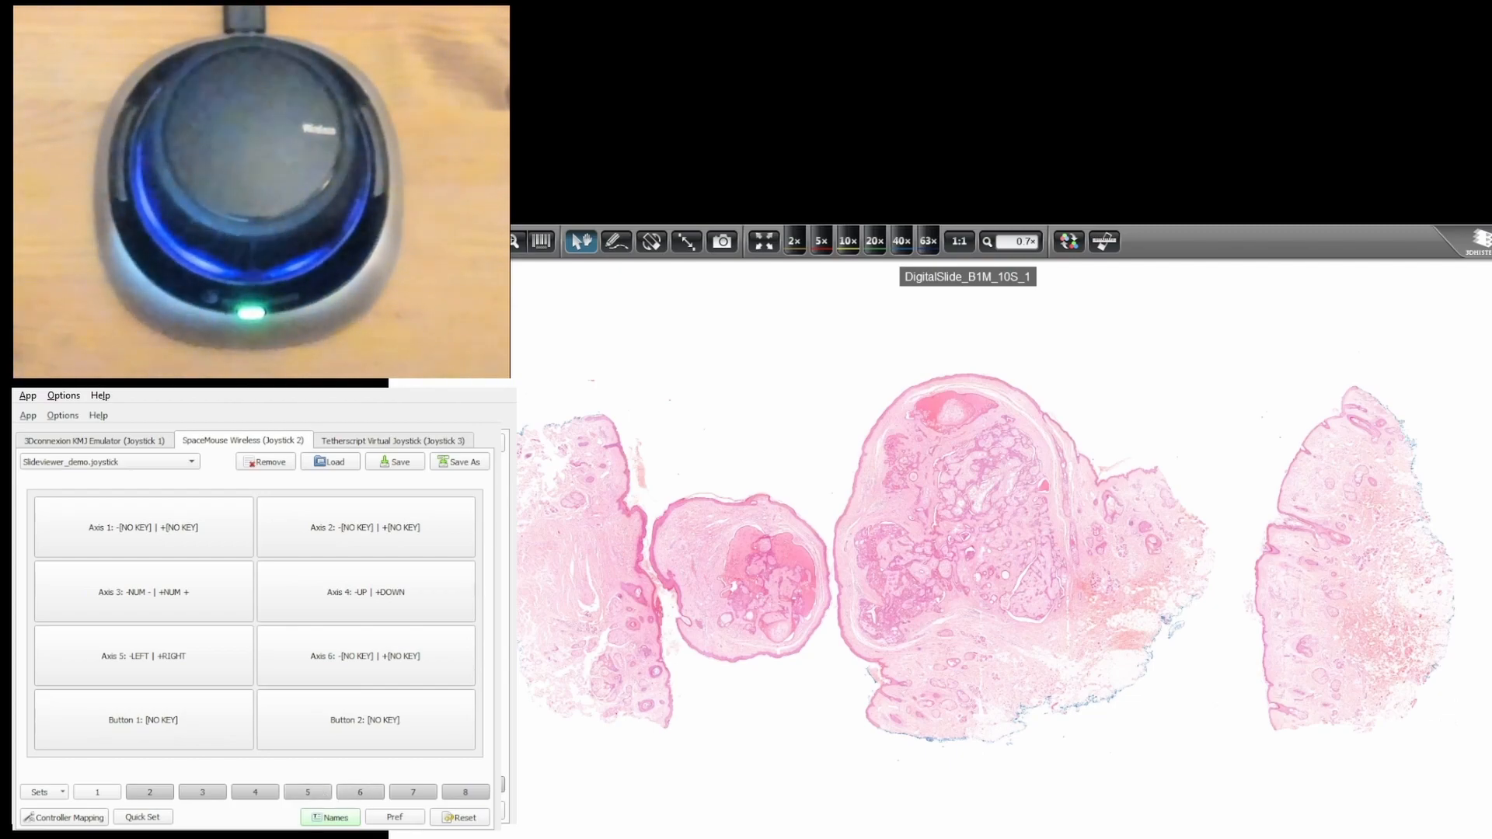
Step: Switch to the slide viewer and test the mapping by panning the slide, zooming in on the large central section, and zooming out to 0.4x
key(alt+Tab)
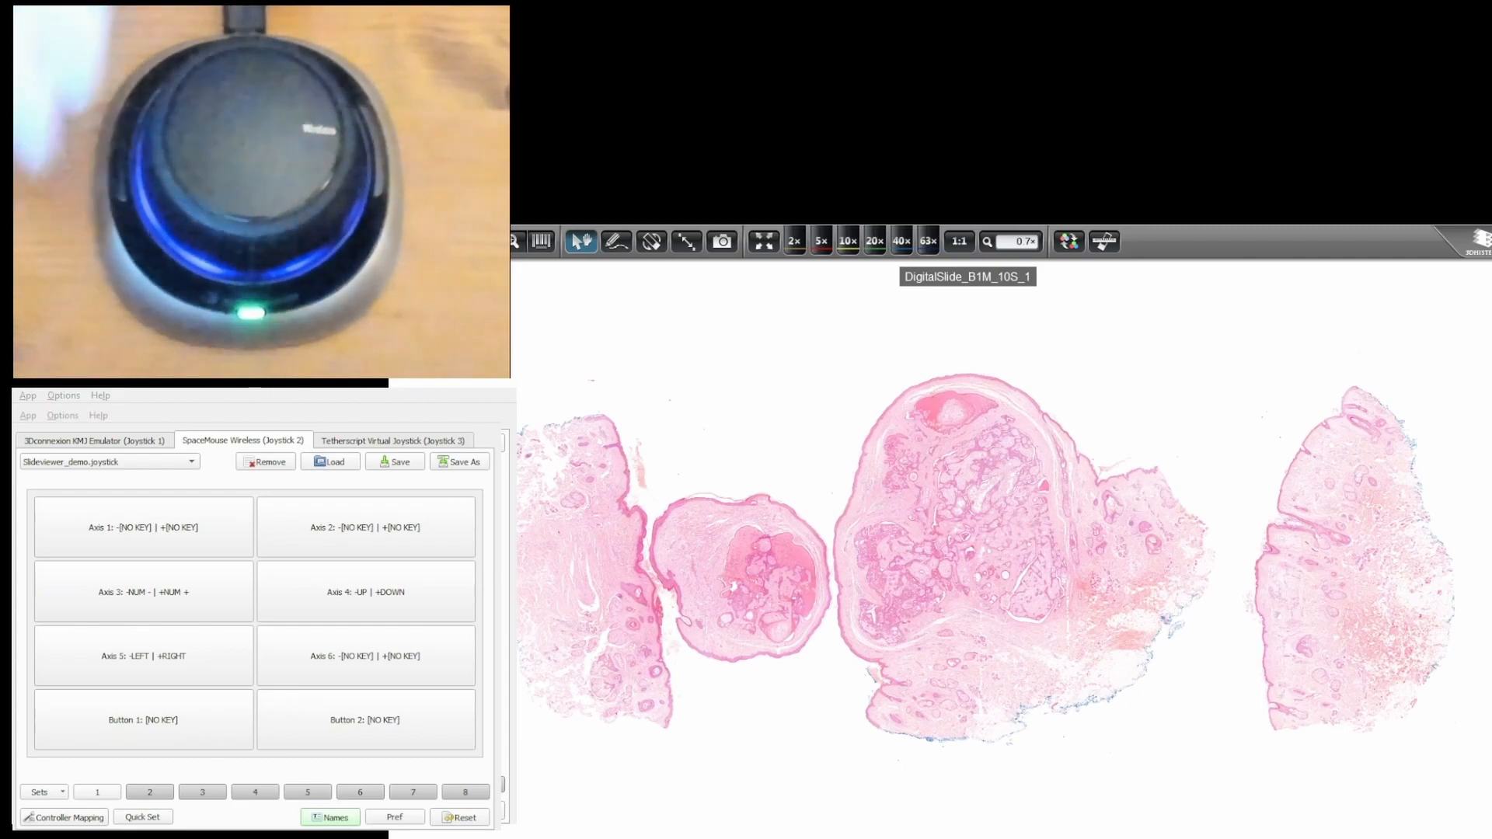
key(Left)
key(Right)
key(Right)
key(Up)
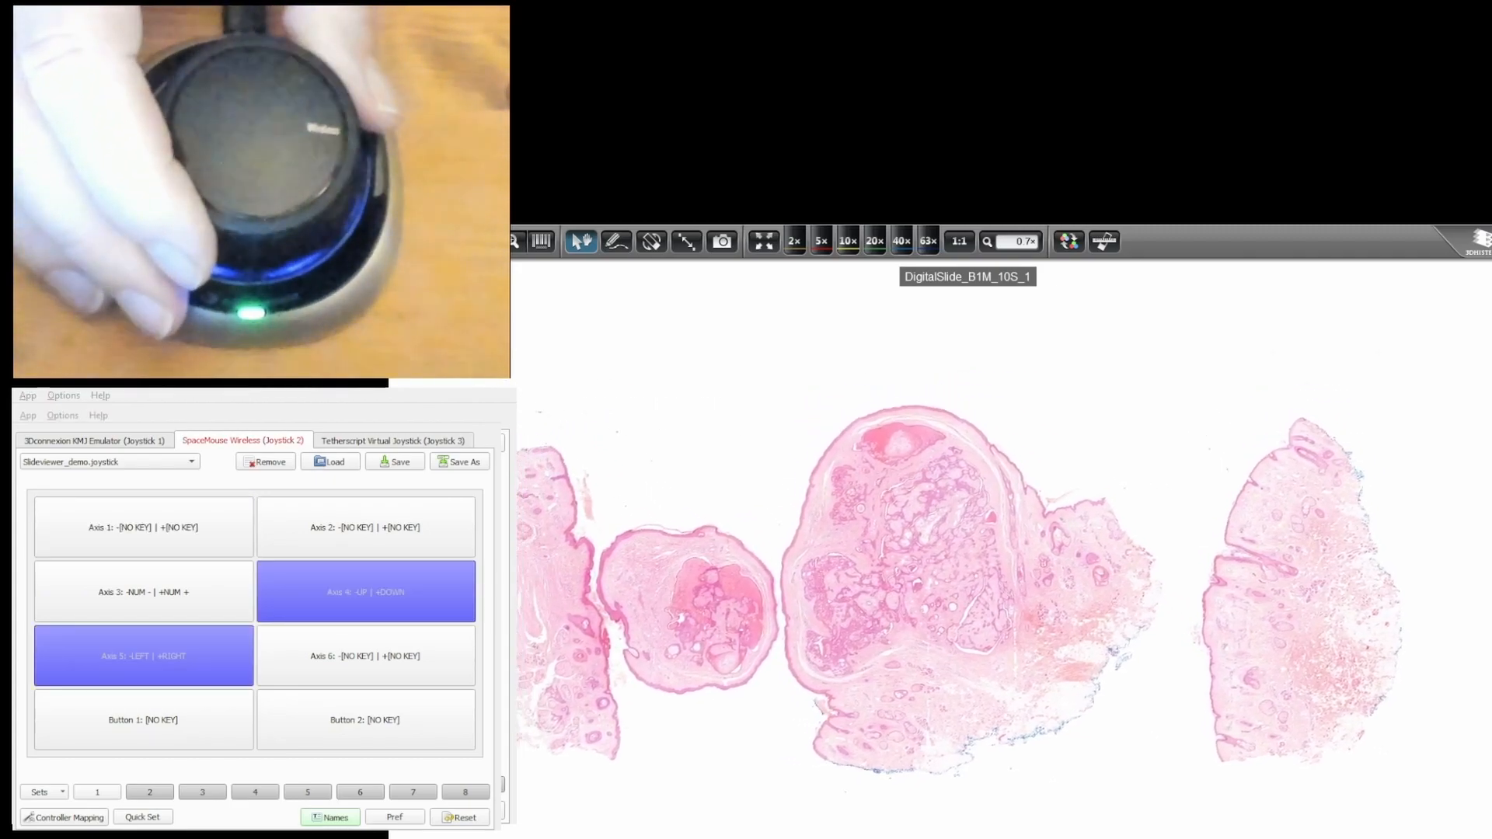
key(Down)
key(Left)
key(Up)
key(KP_Add)
key(Down)
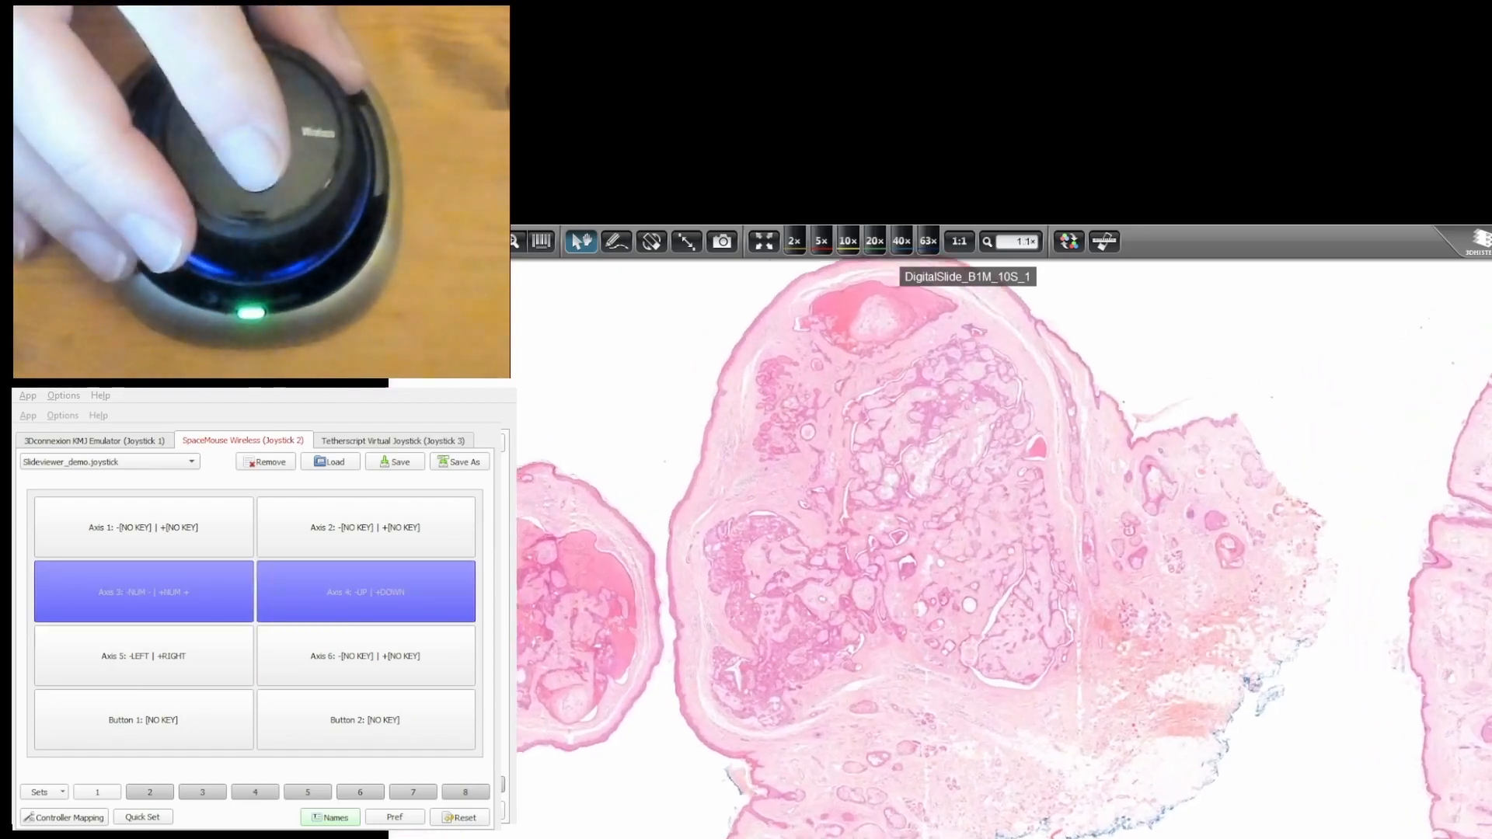
key(KP_Subtract)
key(KP_Subtract)
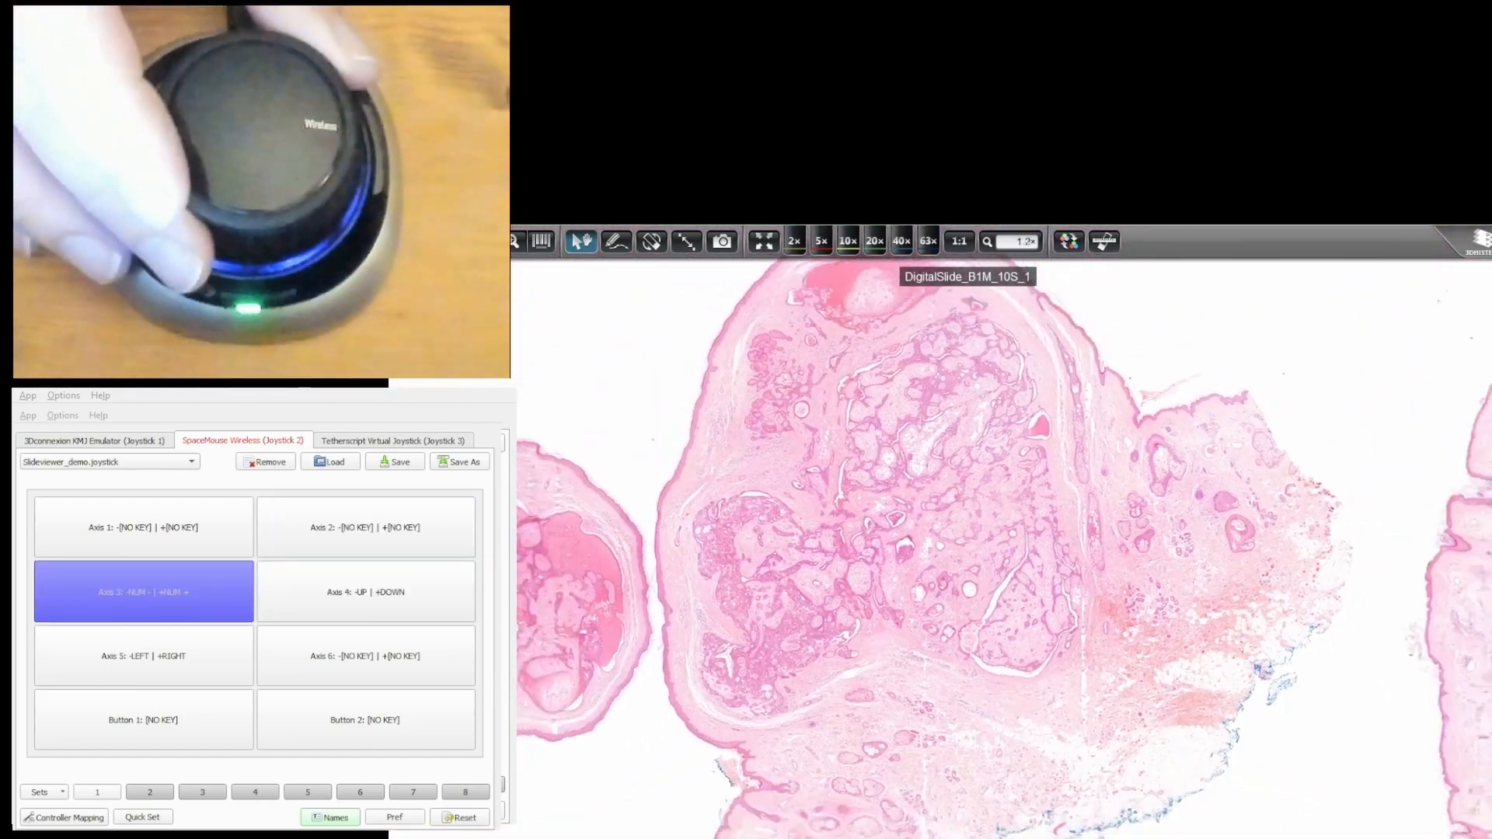
key(KP_Add)
key(Left)
key(KP_Subtract)
key(KP_Subtract)
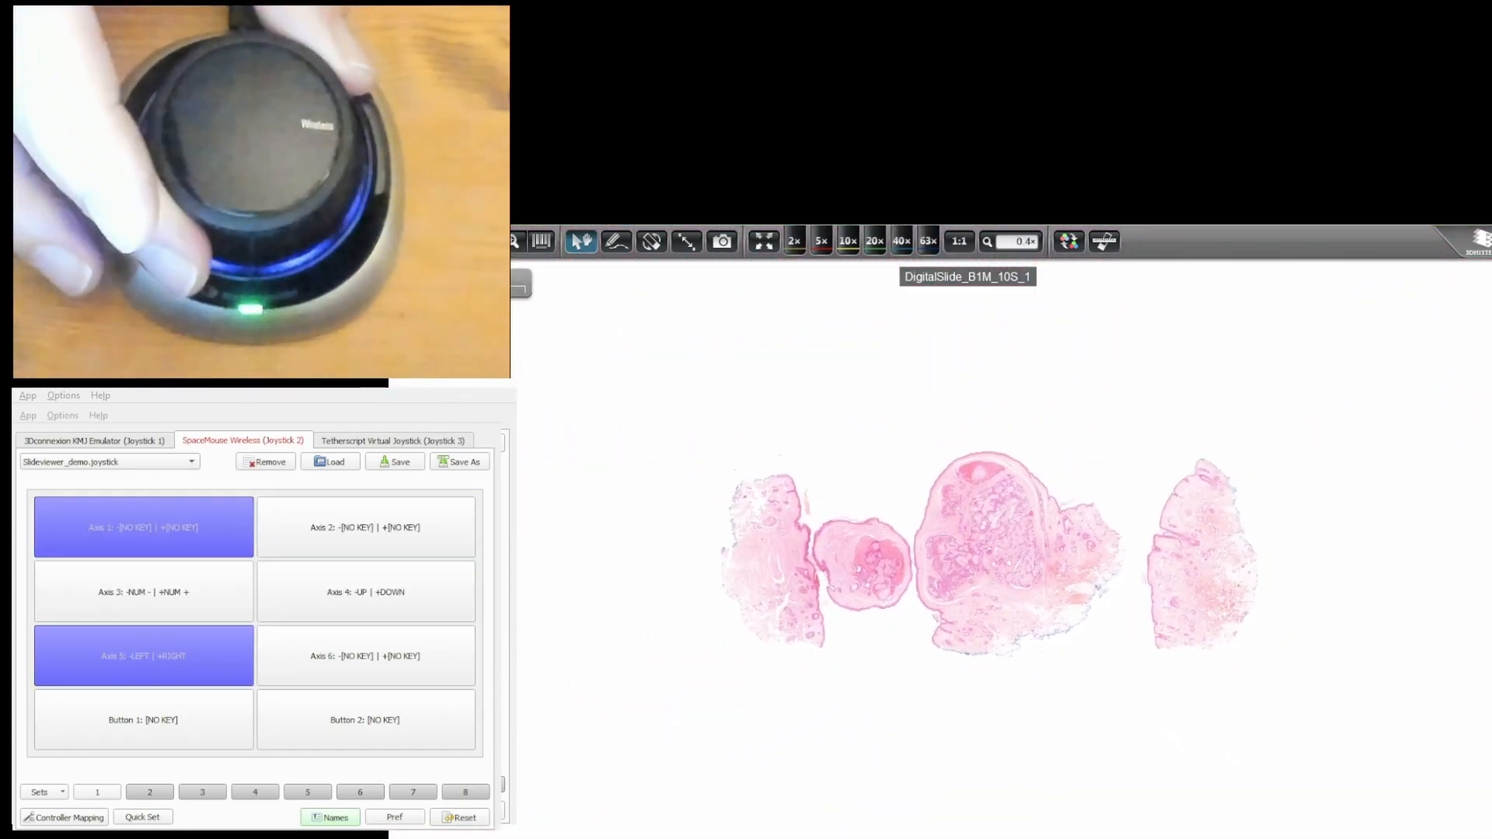
Step: Pan across the tissue sections in all directions and zoom in on the large central section to about 7.2x
key(Right)
key(Left)
key(Up)
key(Right)
key(Down)
key(Right)
key(Down)
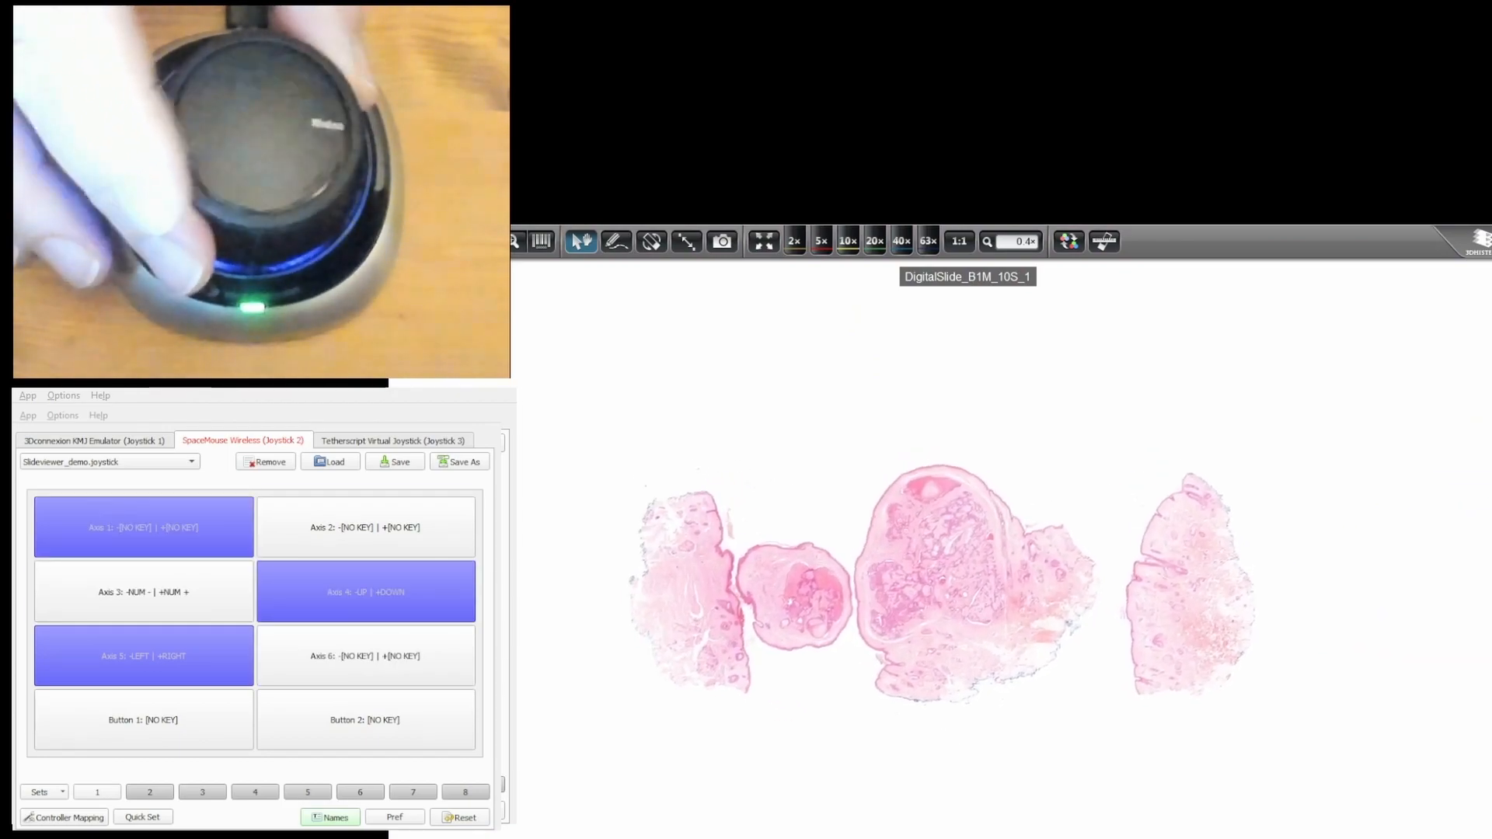
key(KP_Add)
key(Left)
key(Up)
key(KP_Add)
key(KP_Add)
key(Right)
key(Down)
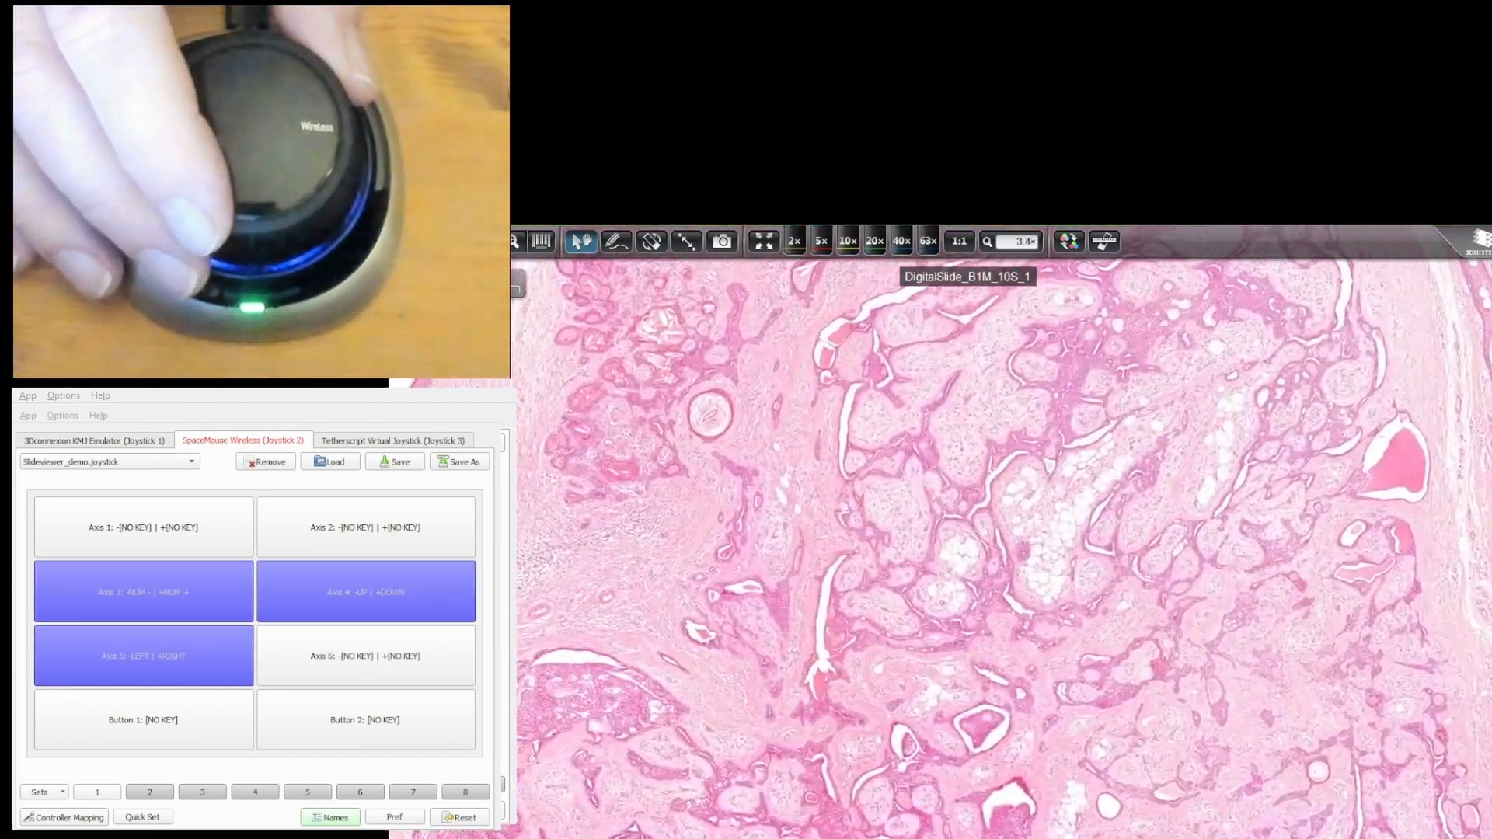
key(Down)
key(KP_Add)
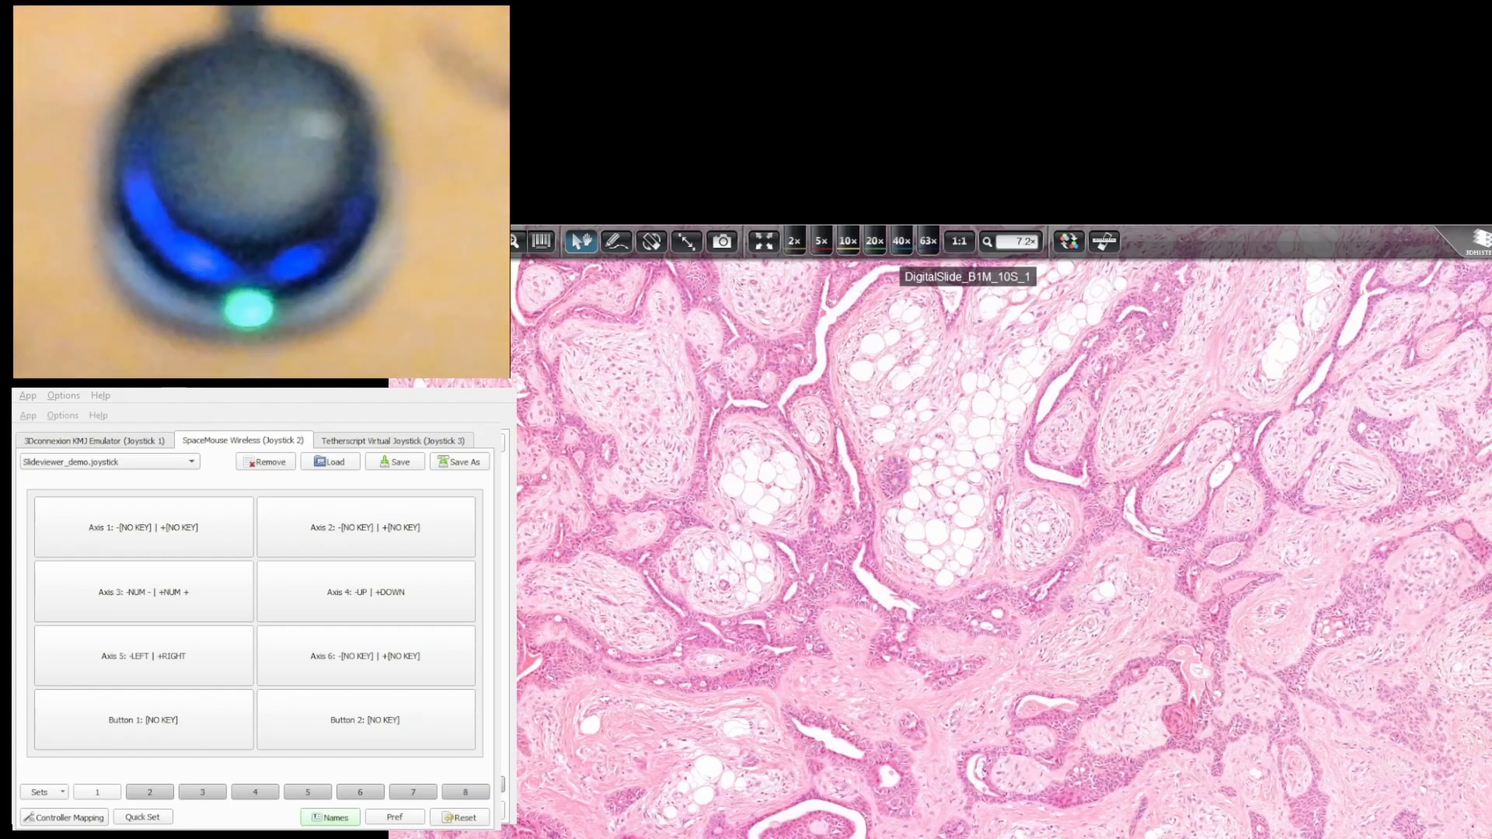